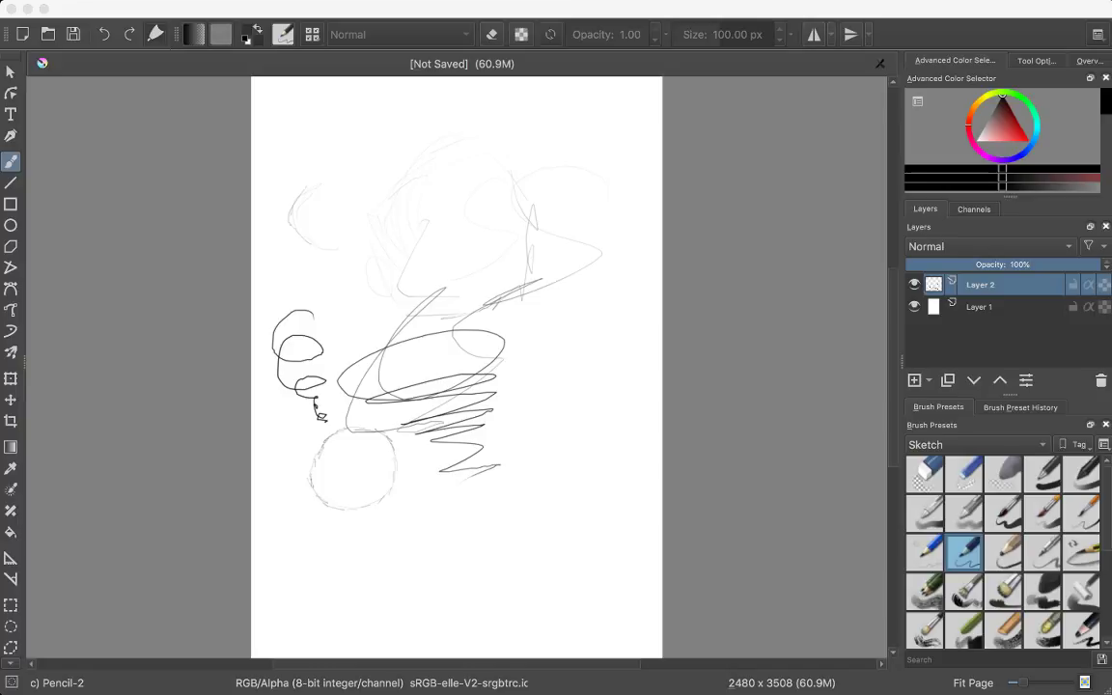
left_click(374, 504)
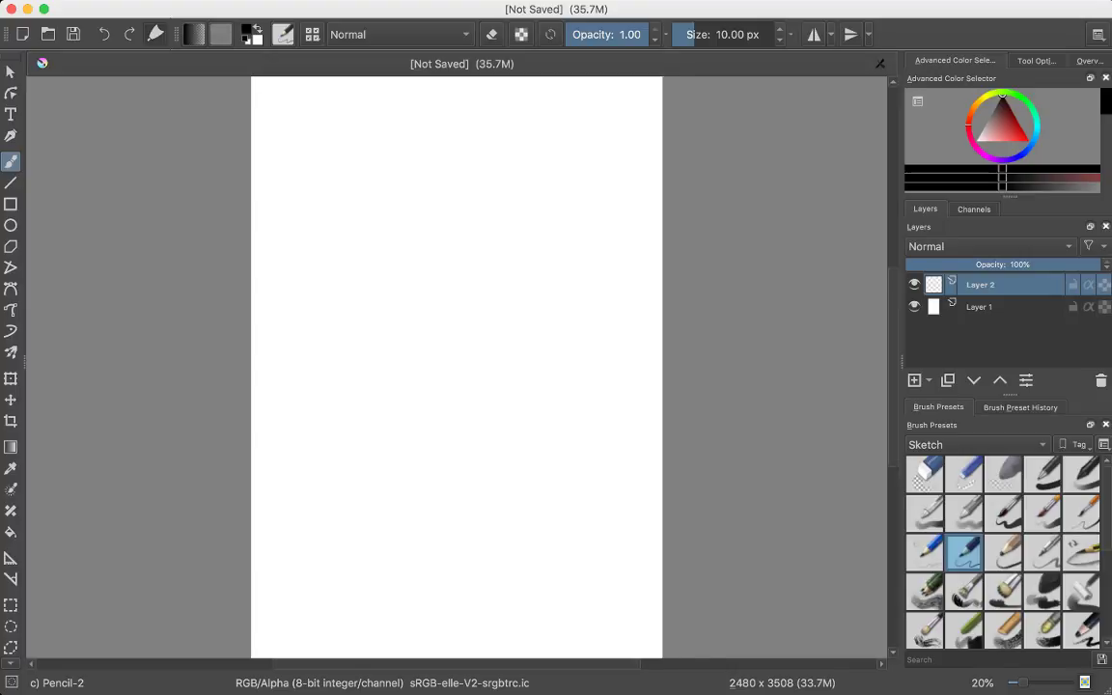
scroll(456, 367, "up", 3)
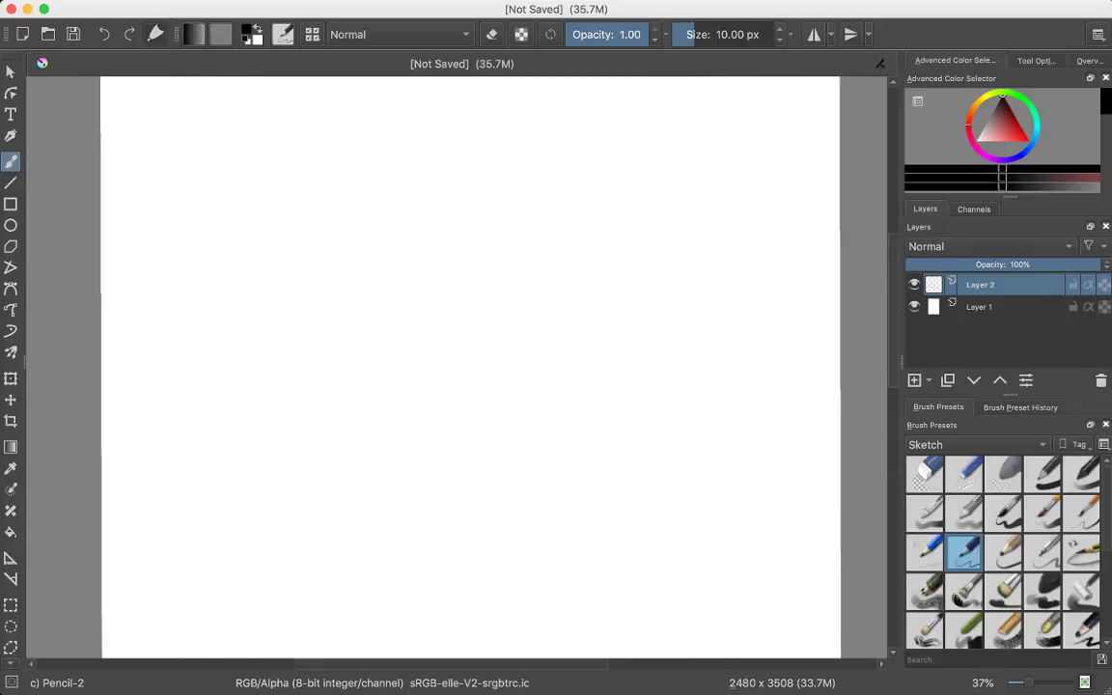
scroll(457, 367, "up", 2)
scroll(457, 367, "down", 1)
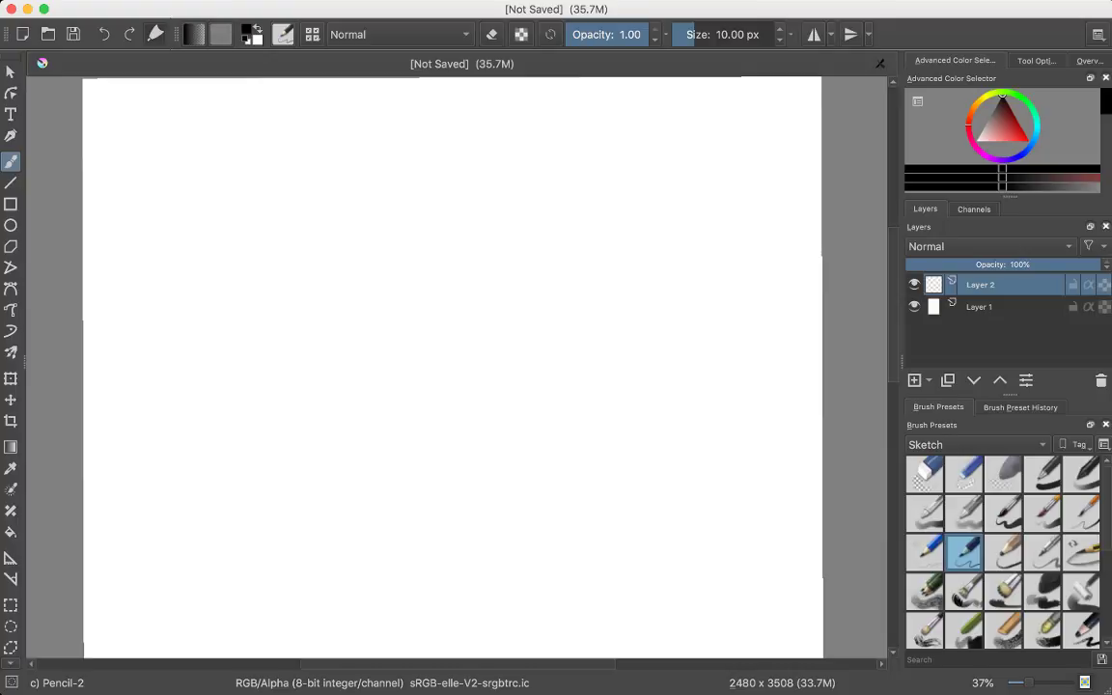
left_click_drag(338, 433, 405, 422)
left_click_drag(320, 438, 426, 417)
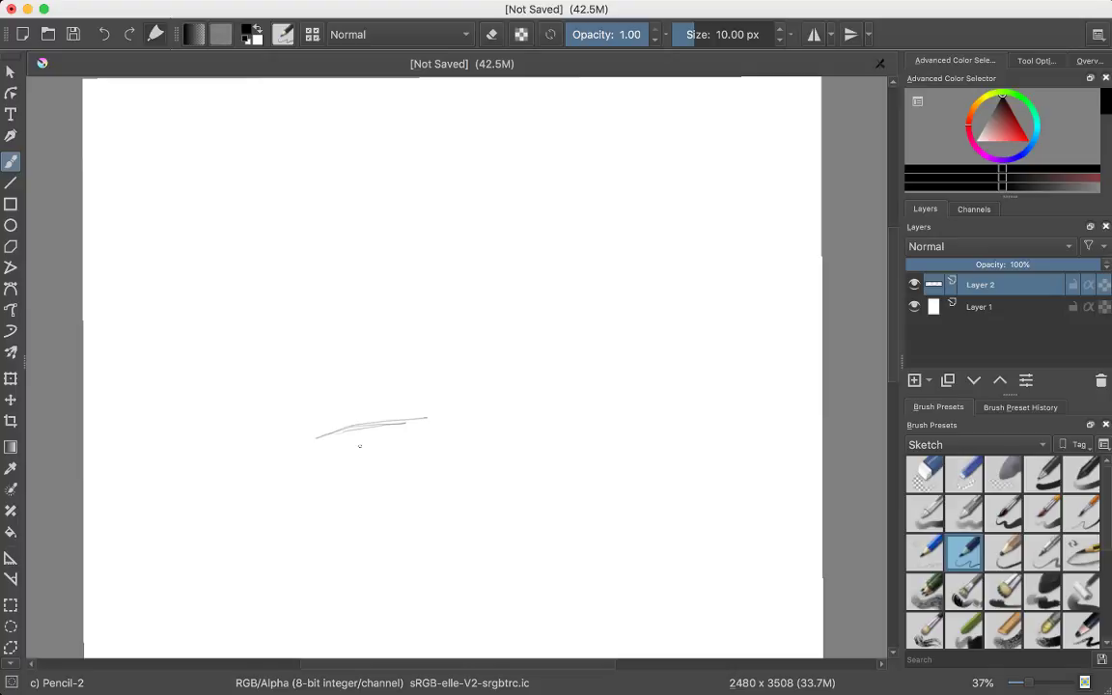
key("Delete")
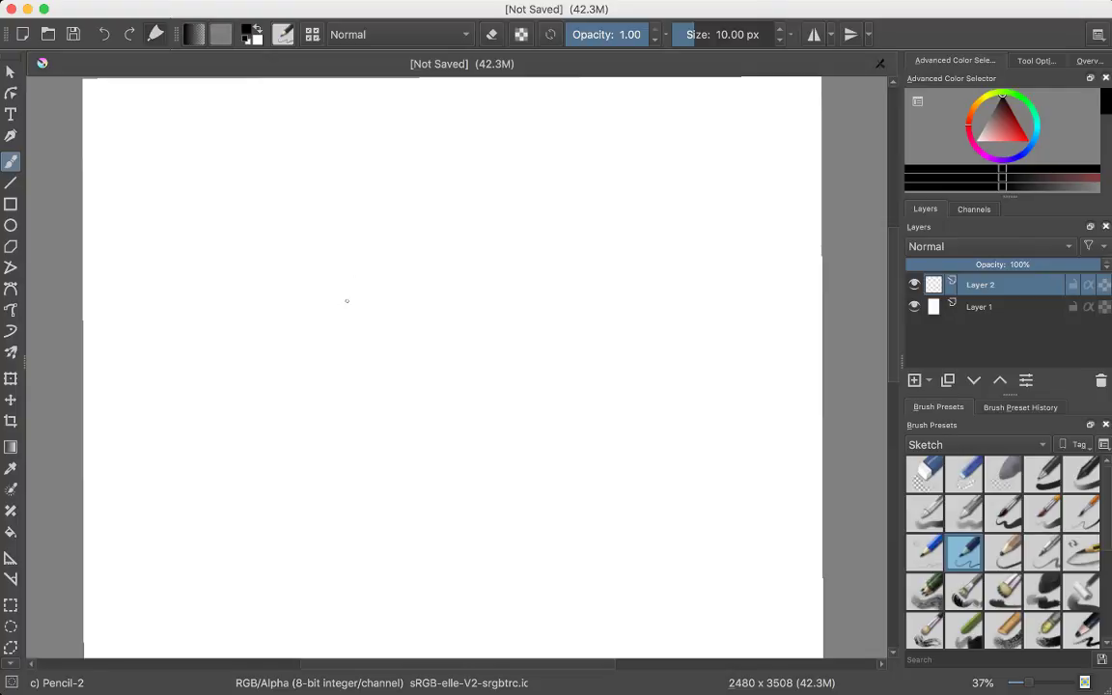
Sketch a light, slightly slanted square near the canvas centre with the Pencil-2 brush.
left_click_drag(362, 288, 353, 384)
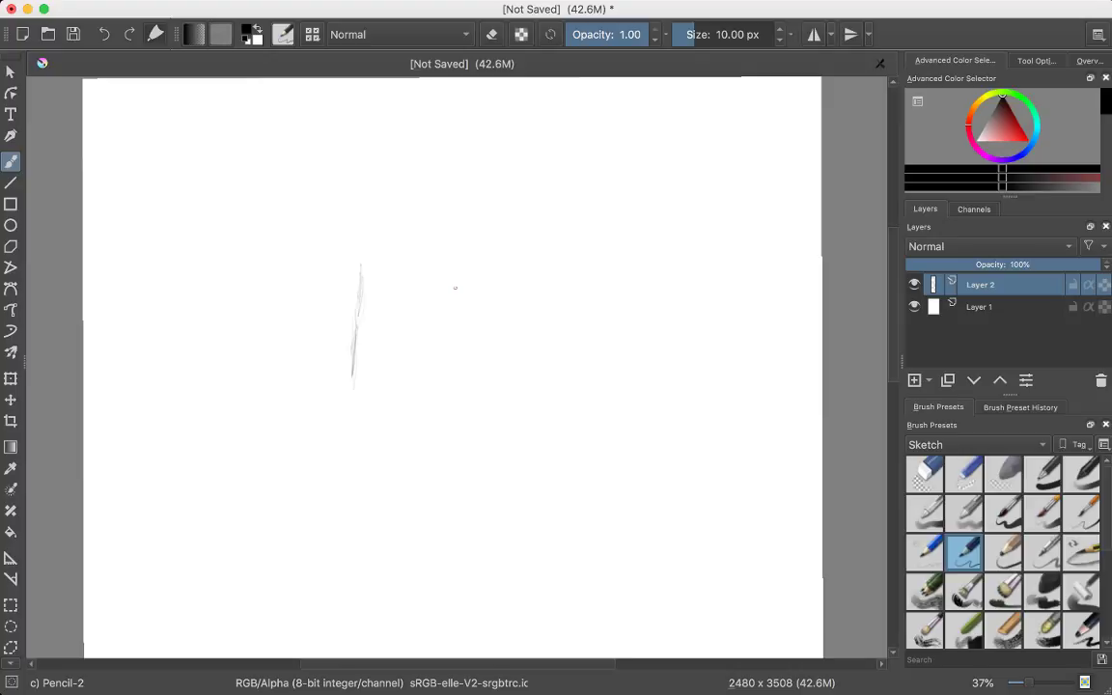
mouse_move(477, 312)
left_mouse_down()
mouse_move(477, 261)
mouse_move(467, 377)
left_mouse_up()
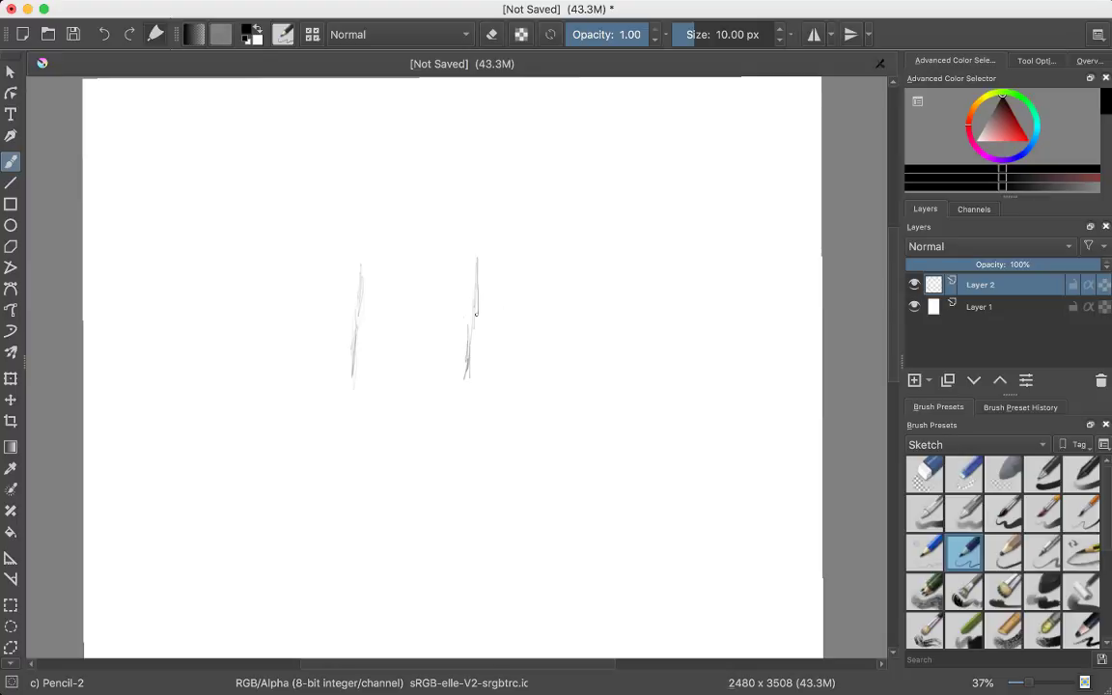
left_click_drag(474, 331, 469, 354)
mouse_move(384, 386)
left_mouse_down()
mouse_move(461, 382)
mouse_move(350, 392)
left_mouse_up()
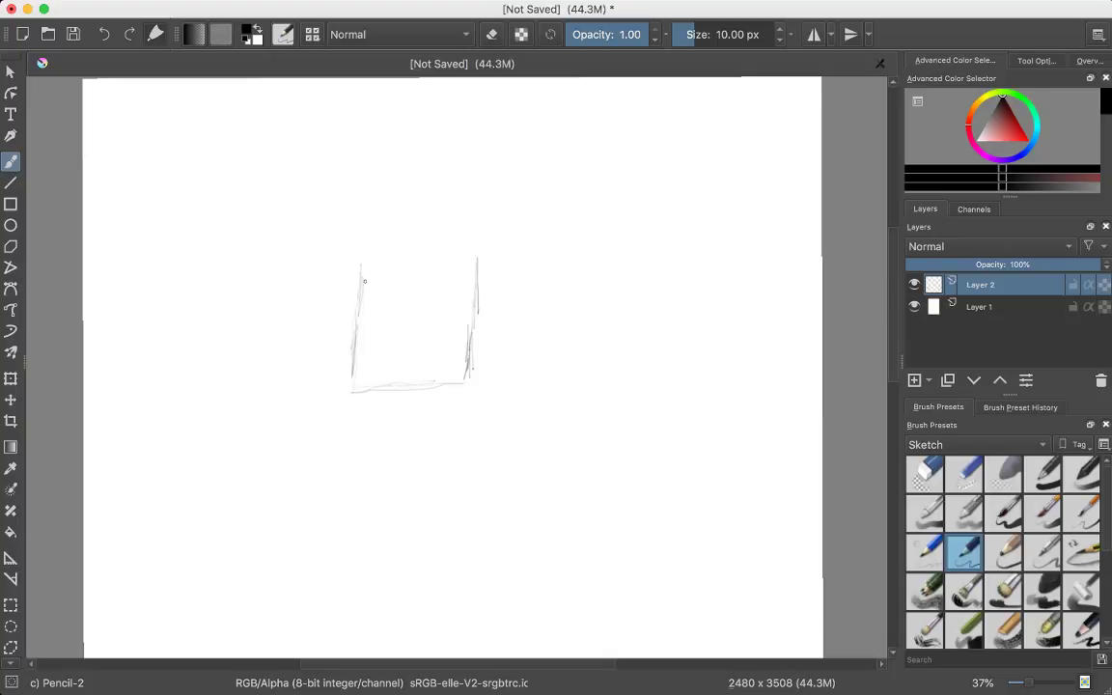
left_click_drag(481, 258, 358, 277)
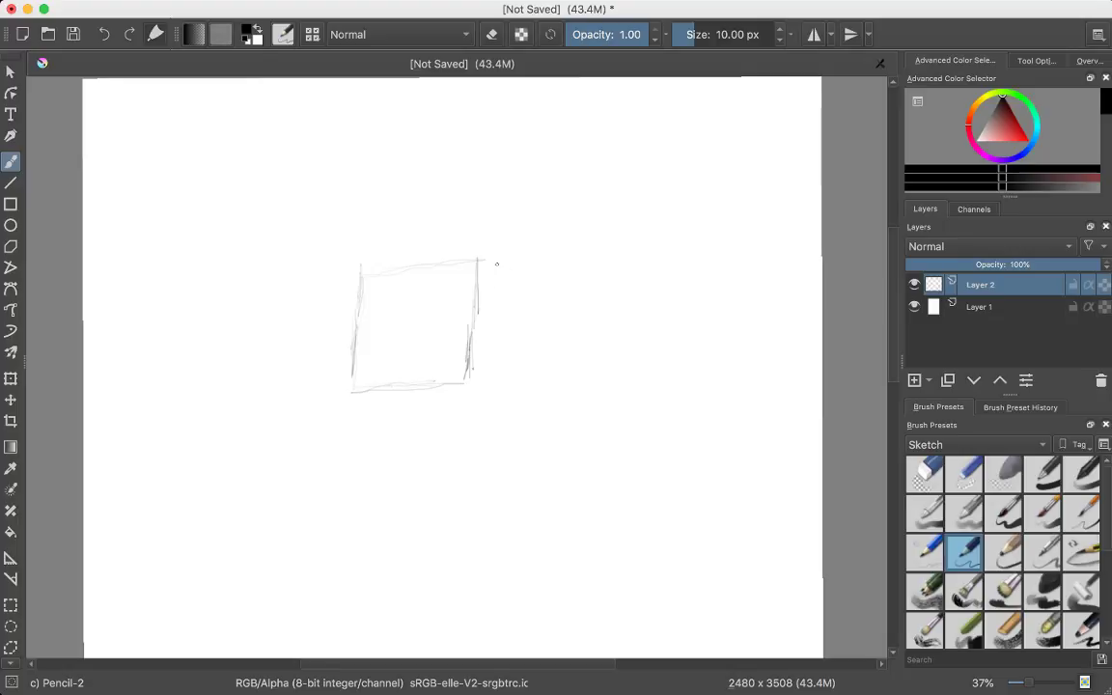
left_click_drag(477, 260, 527, 236)
left_click_drag(467, 377, 532, 323)
left_click_drag(527, 238, 529, 322)
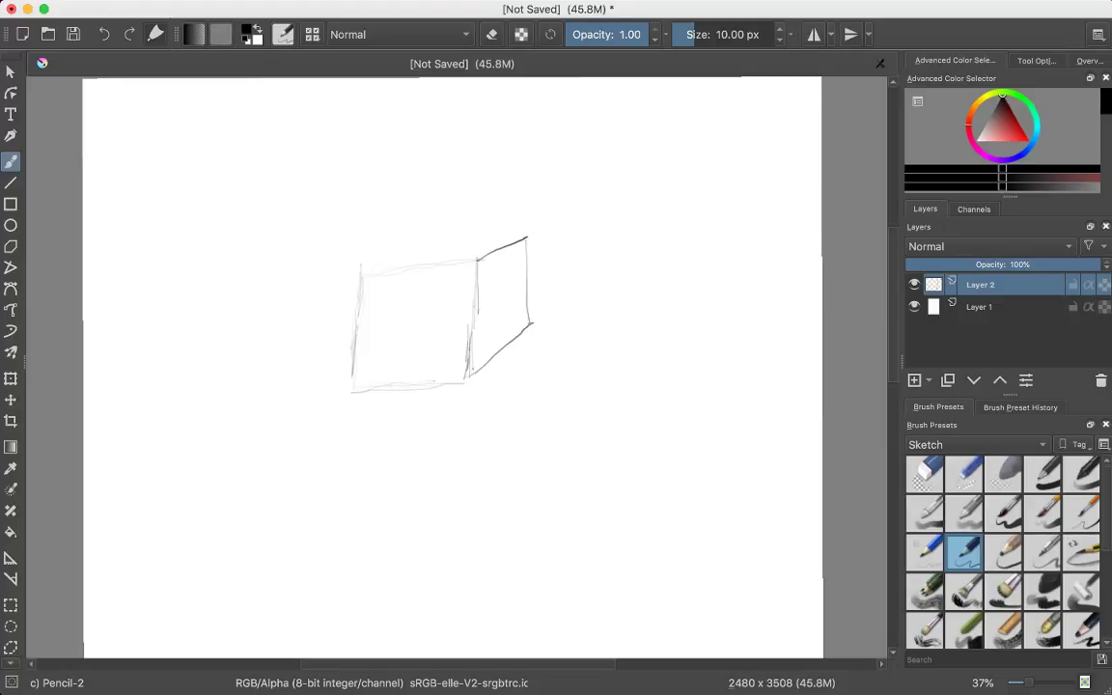
mouse_move(361, 275)
left_mouse_down()
mouse_move(401, 226)
mouse_move(527, 232)
left_mouse_up()
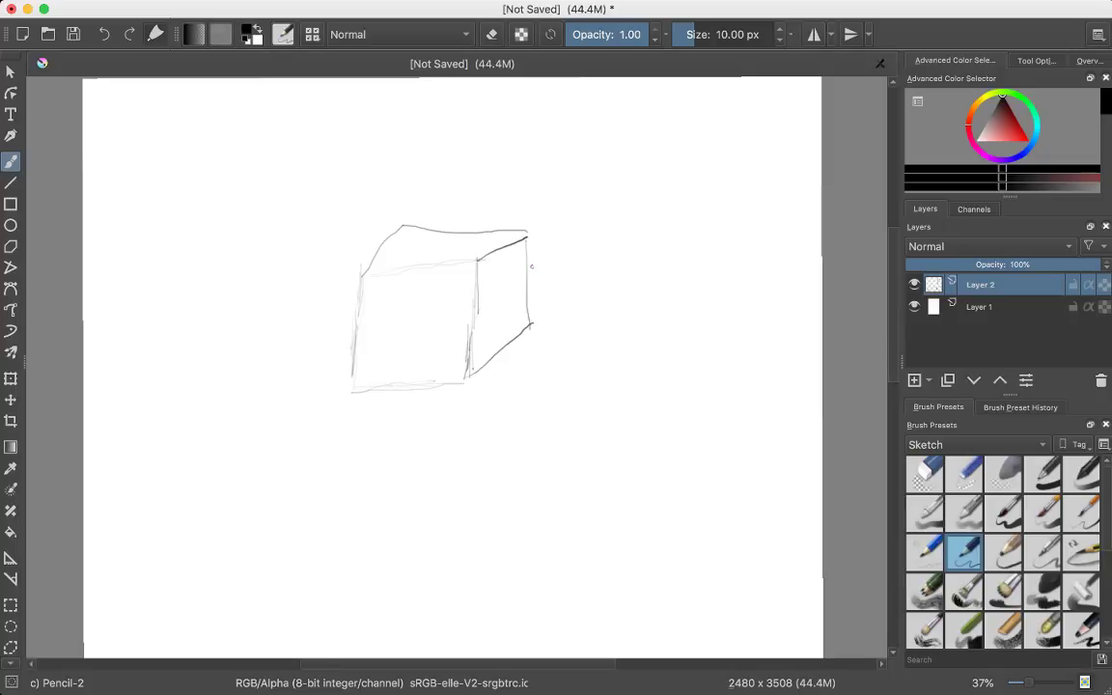
key("ctrl+z")
key("ctrl+z")
key("ctrl+z")
key("ctrl+z")
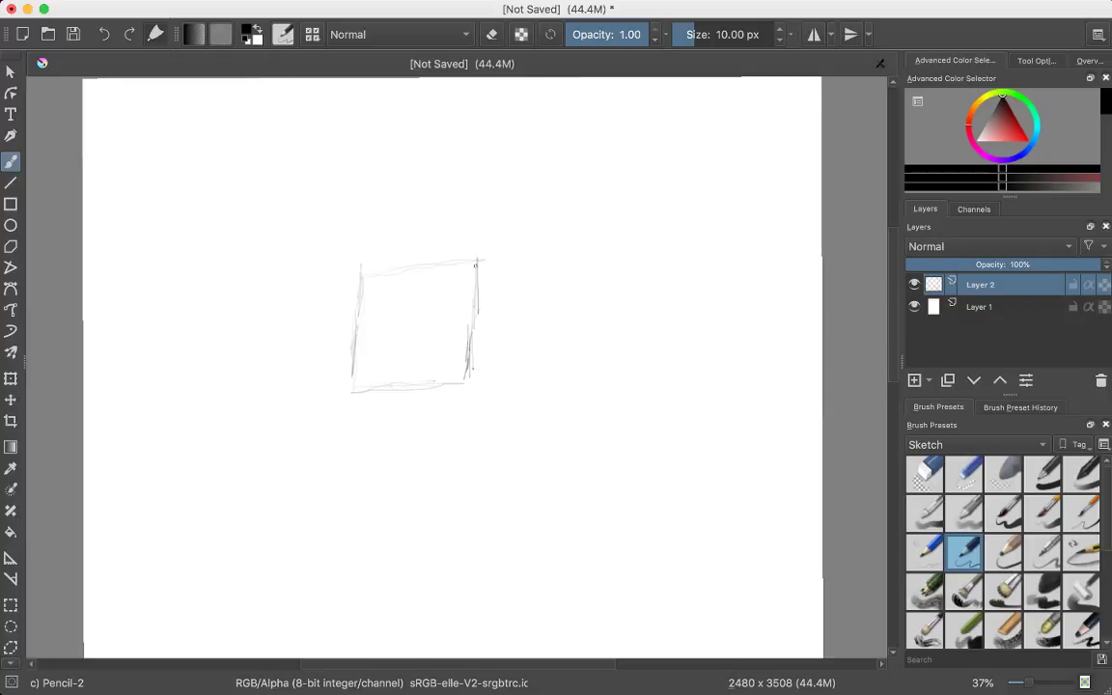
Sketch a narrower receding side face off the square's right edge, with its top and bottom edges converging.
left_click_drag(479, 260, 548, 269)
key("ctrl+z")
left_click_drag(479, 261, 501, 262)
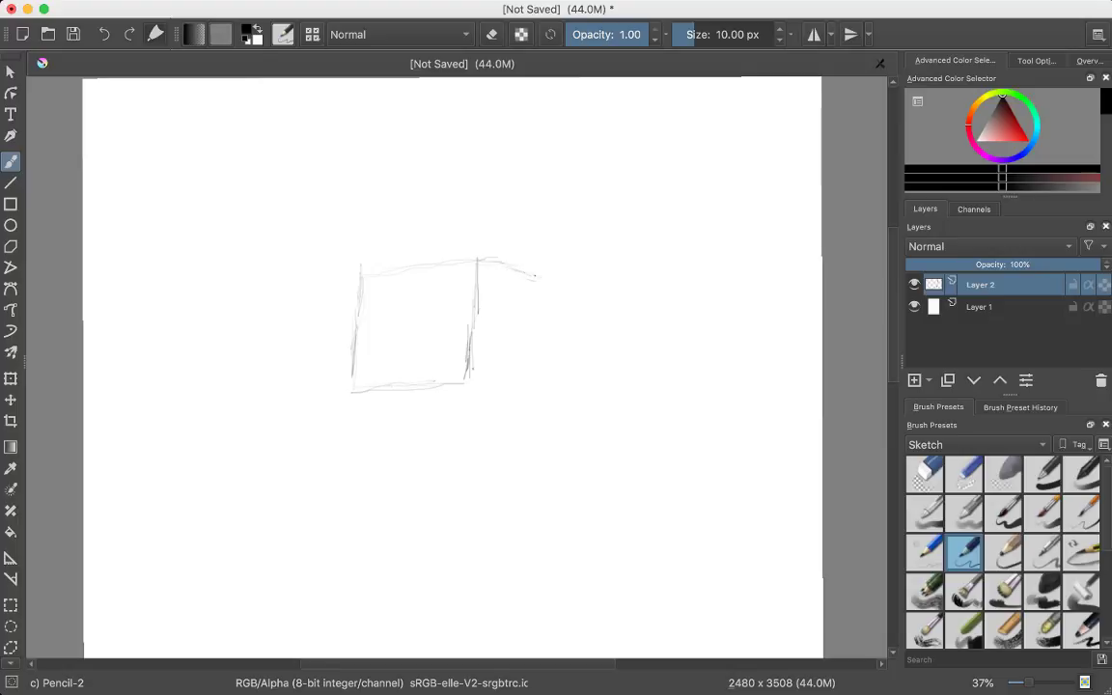
left_click_drag(475, 375, 503, 364)
left_click_drag(542, 312, 544, 334)
Sketch a smaller light square above and to the left of the two-sided box.
left_click_drag(261, 110, 265, 198)
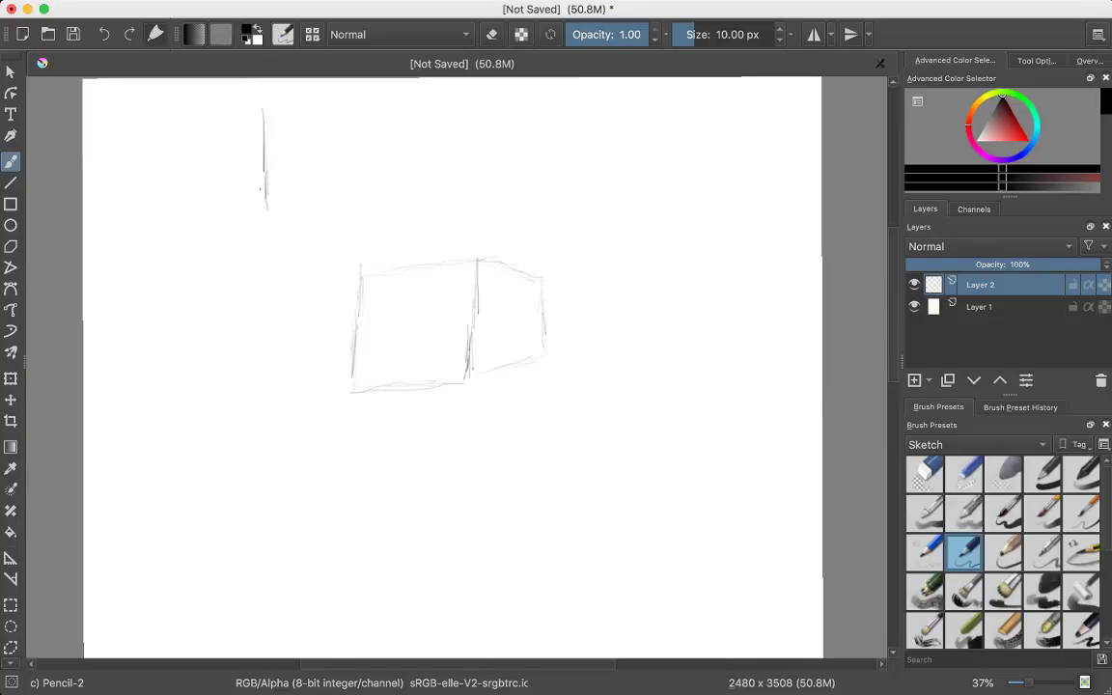
left_click_drag(352, 110, 362, 203)
mouse_move(285, 211)
left_mouse_down()
mouse_move(362, 202)
mouse_move(274, 209)
left_mouse_up()
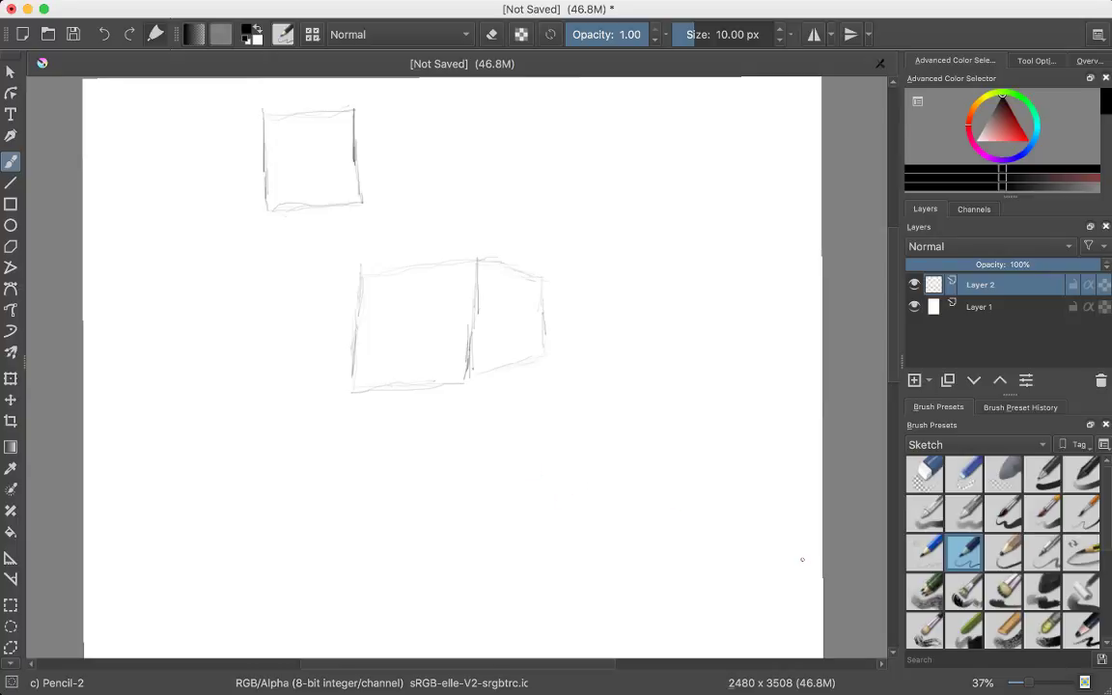
Trace the four sides of the small upper square with dark lines using the Pencil-3 Large 4B brush.
left_click(924, 553)
left_click(1003, 553)
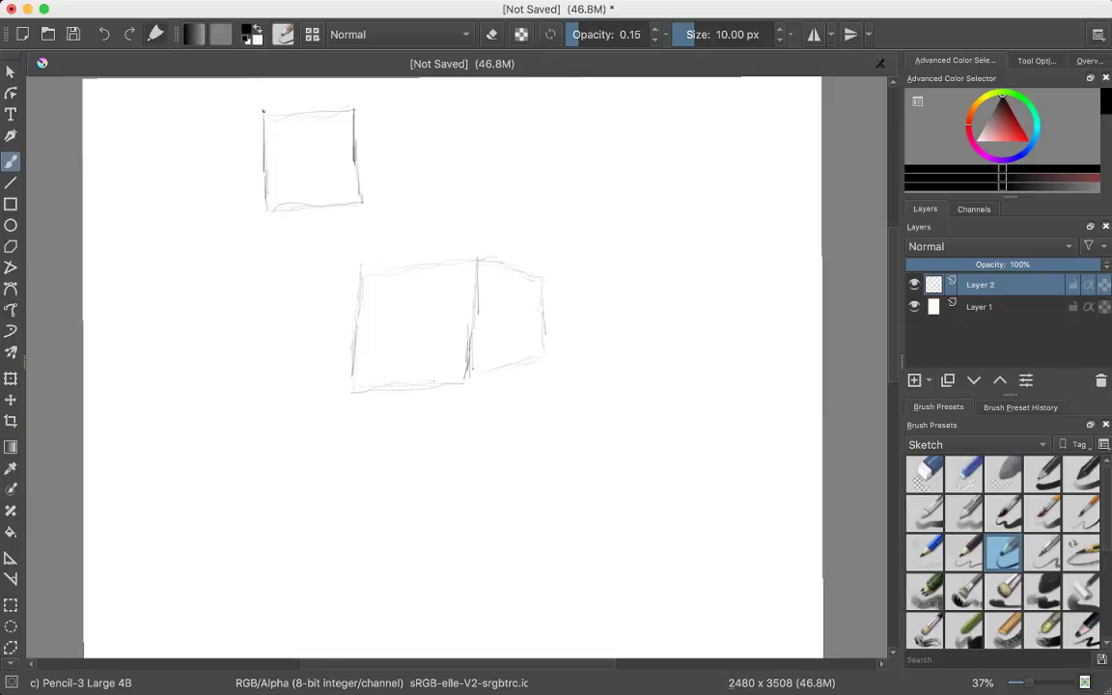
left_click_drag(262, 110, 266, 213)
left_click_drag(354, 109, 360, 204)
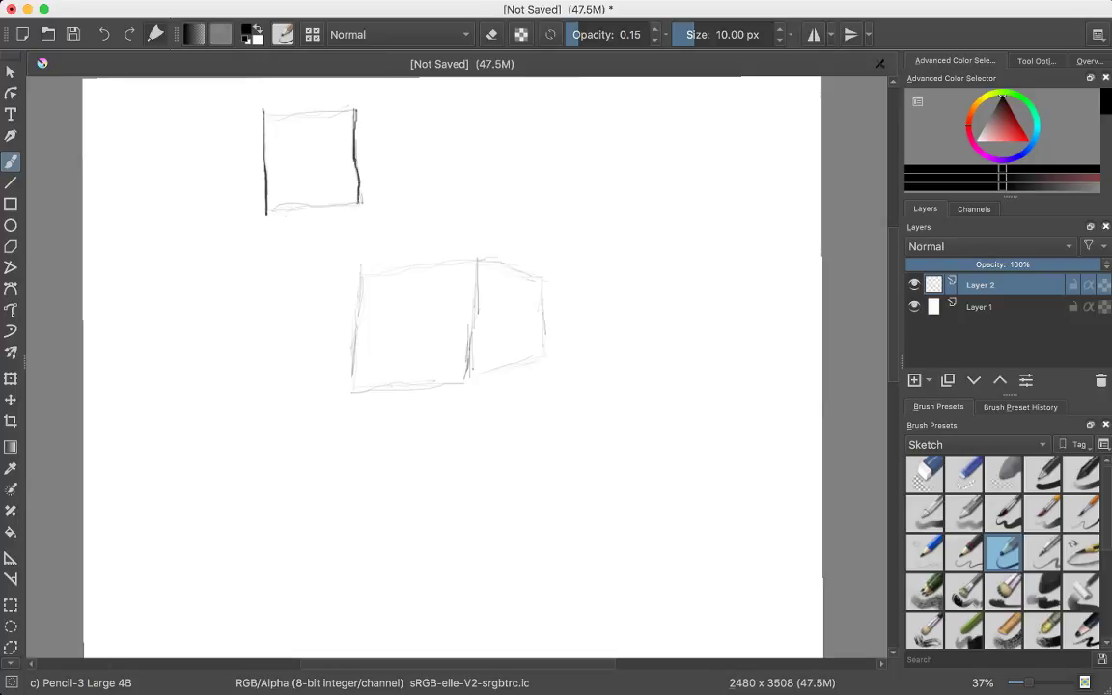
left_click_drag(273, 210, 360, 203)
left_click_drag(265, 112, 356, 110)
left_click_drag(265, 113, 359, 110)
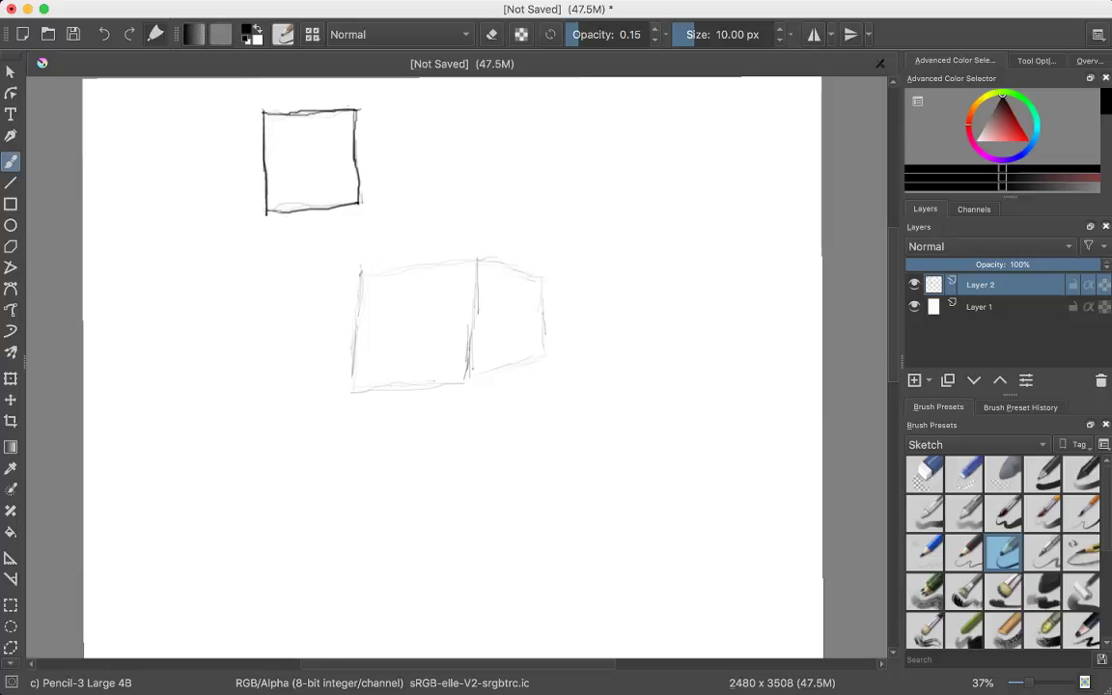
Trace the box's front face and receding side face with dark outlines.
mouse_move(360, 273)
left_mouse_down()
mouse_move(355, 393)
mouse_move(468, 381)
left_mouse_up()
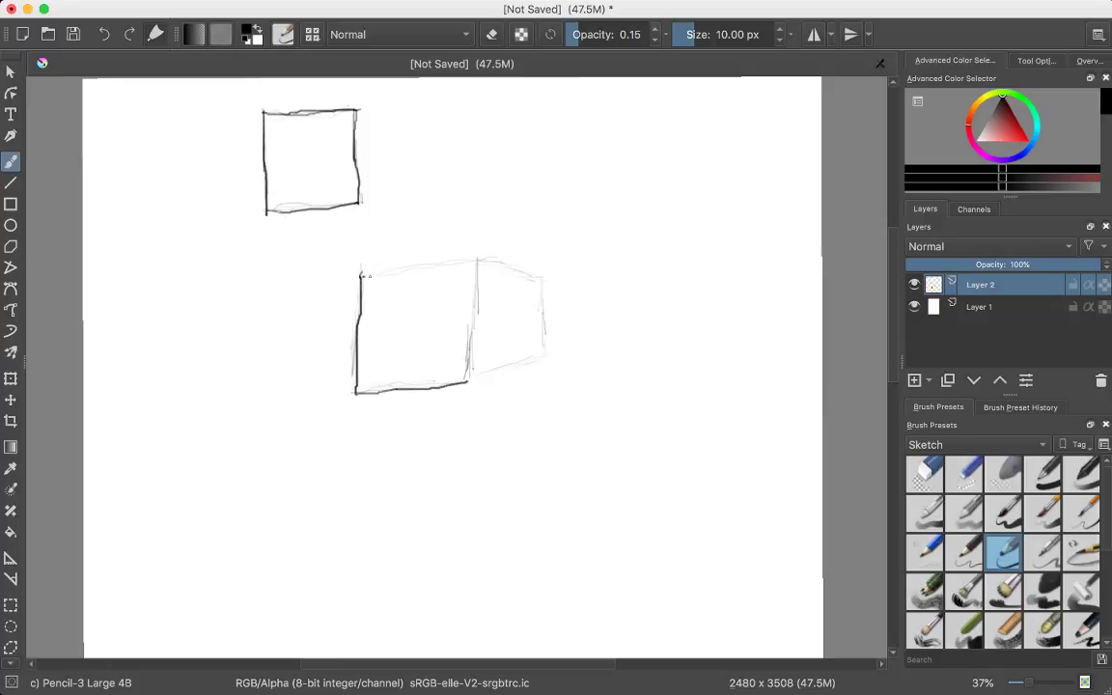
mouse_move(363, 275)
left_mouse_down()
mouse_move(476, 264)
mouse_move(473, 381)
left_mouse_up()
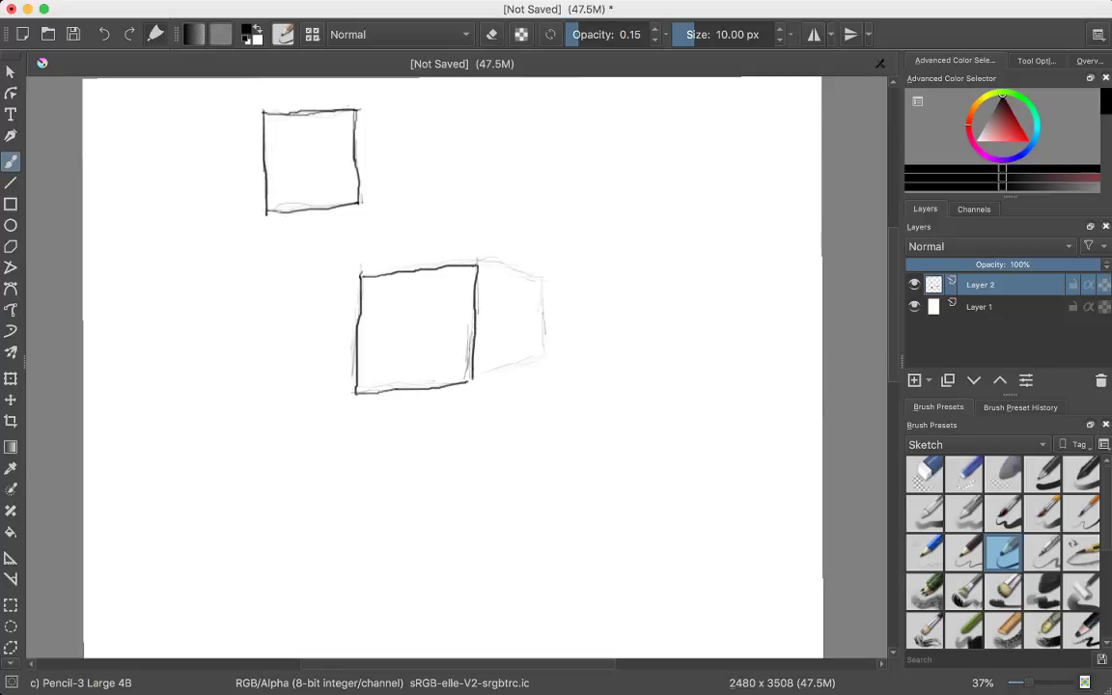
left_click_drag(478, 264, 540, 284)
left_click_drag(473, 379, 547, 357)
left_click_drag(541, 282, 547, 357)
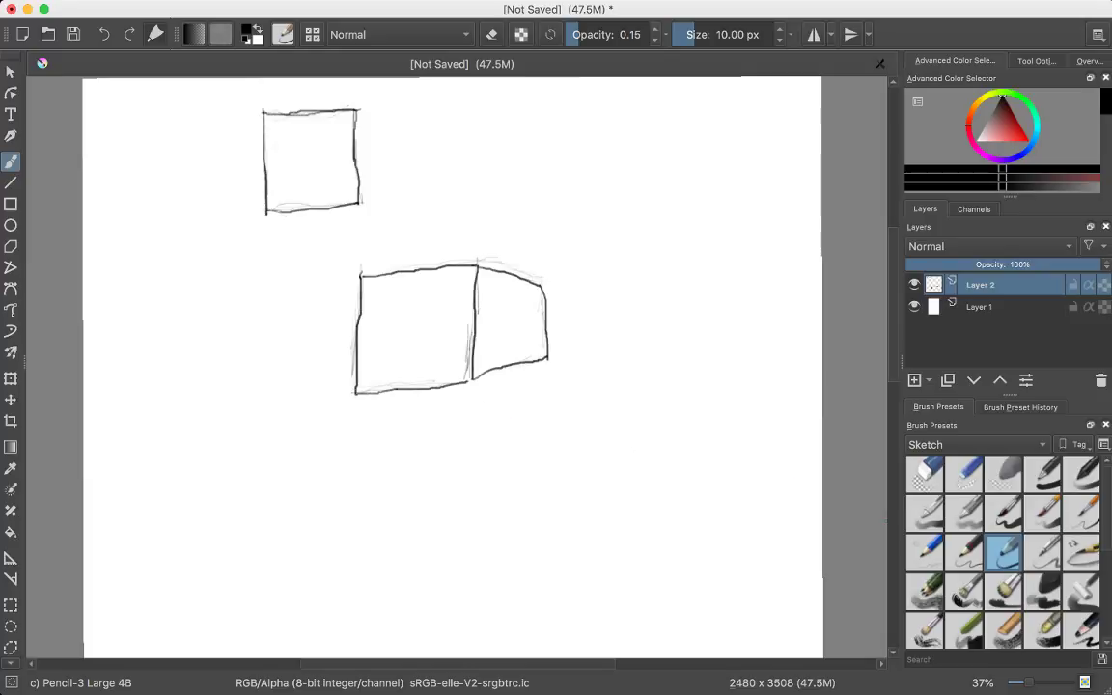
Sketch light arrow-like strokes in the canvas's upper right area with the Pencil-1 Hard brush.
left_click(925, 591)
left_click(923, 550)
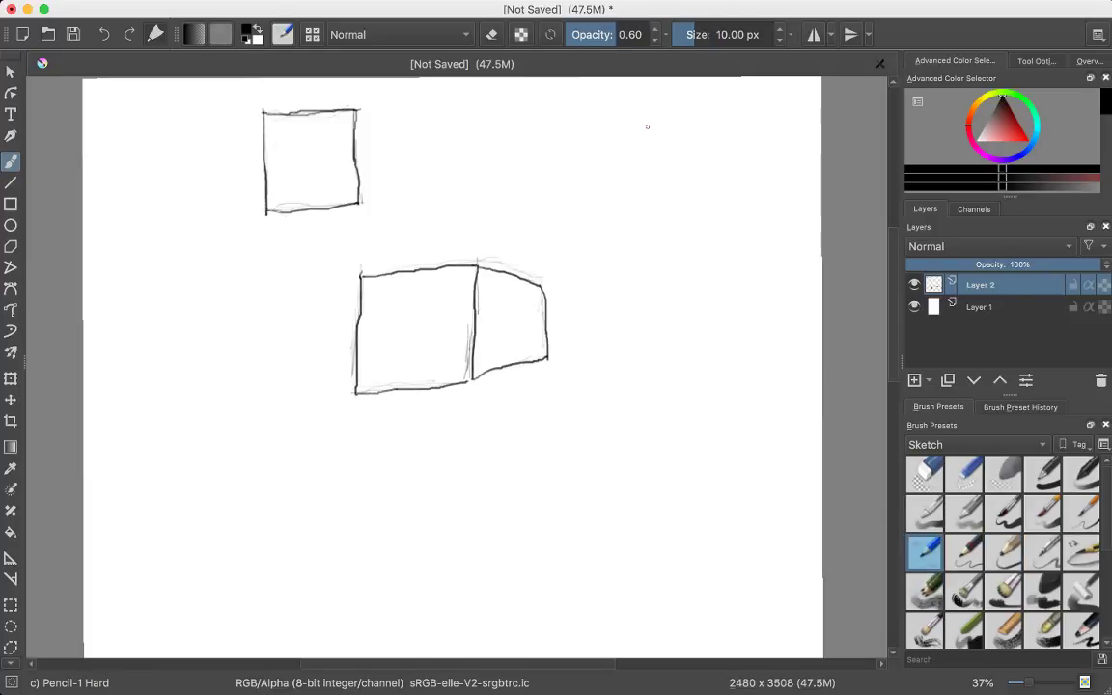
left_click_drag(651, 124, 600, 157)
mouse_move(637, 114)
left_mouse_down()
mouse_move(606, 154)
mouse_move(637, 120)
left_mouse_up()
mouse_move(606, 162)
left_mouse_down()
mouse_move(666, 163)
mouse_move(632, 161)
left_mouse_up()
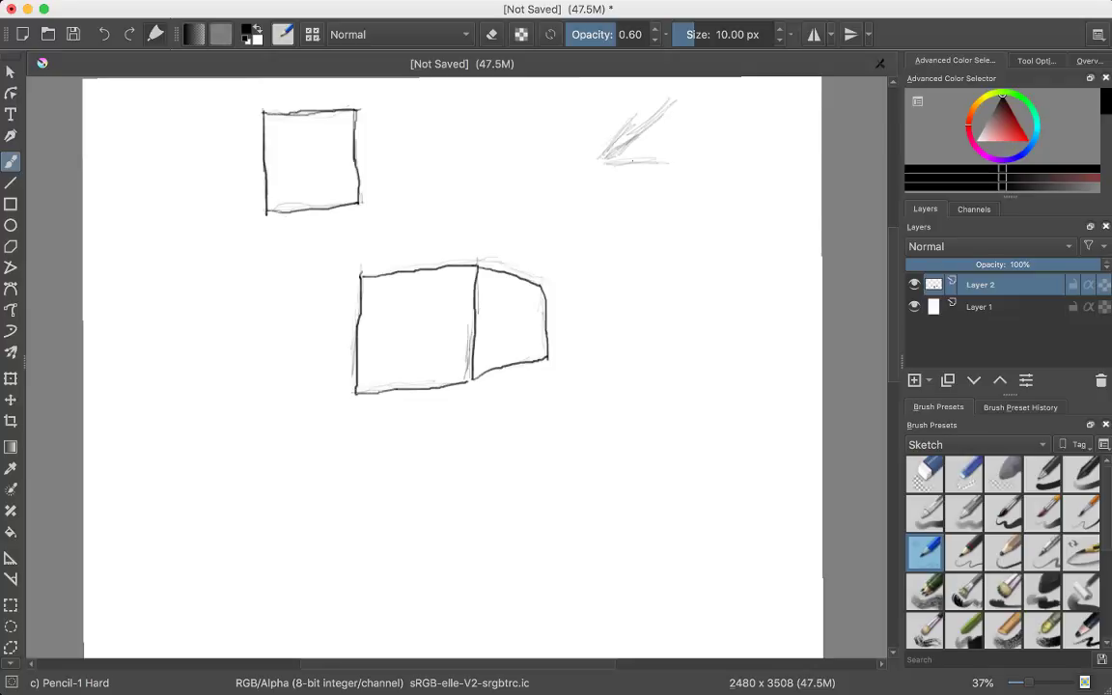
left_click_drag(665, 102, 609, 153)
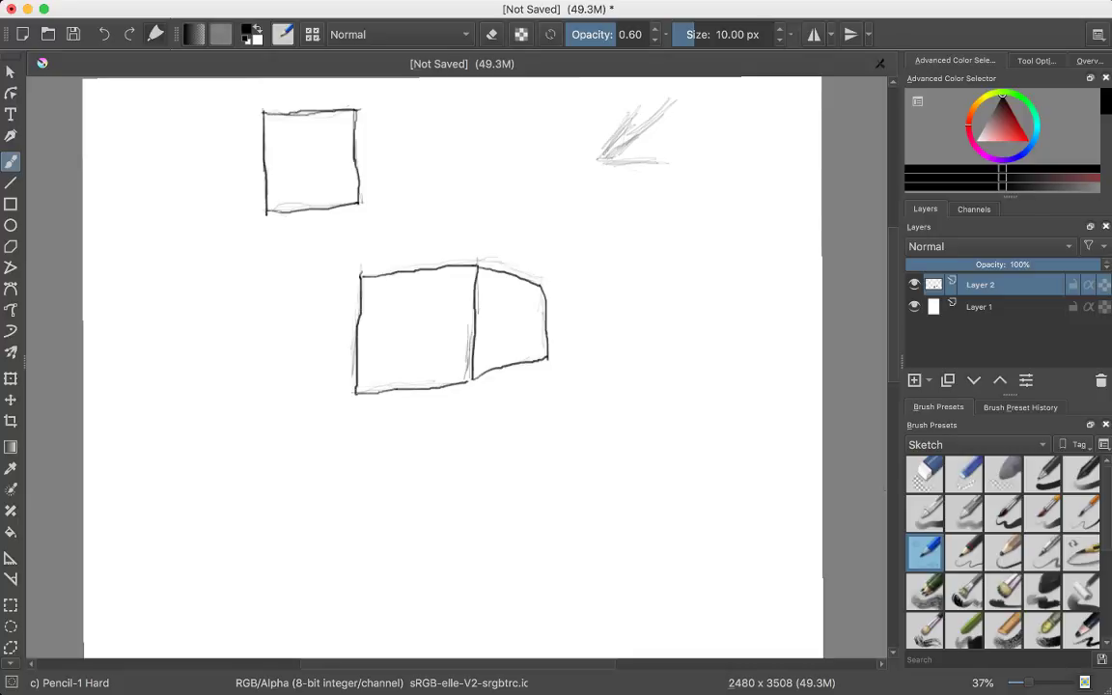
Scribble a soft shading patch right of the box with Pencil-6 Quick Shade and a few thin strokes beside it with Pencil-5 Tilted.
key("slash")
key("slash")
key("slash")
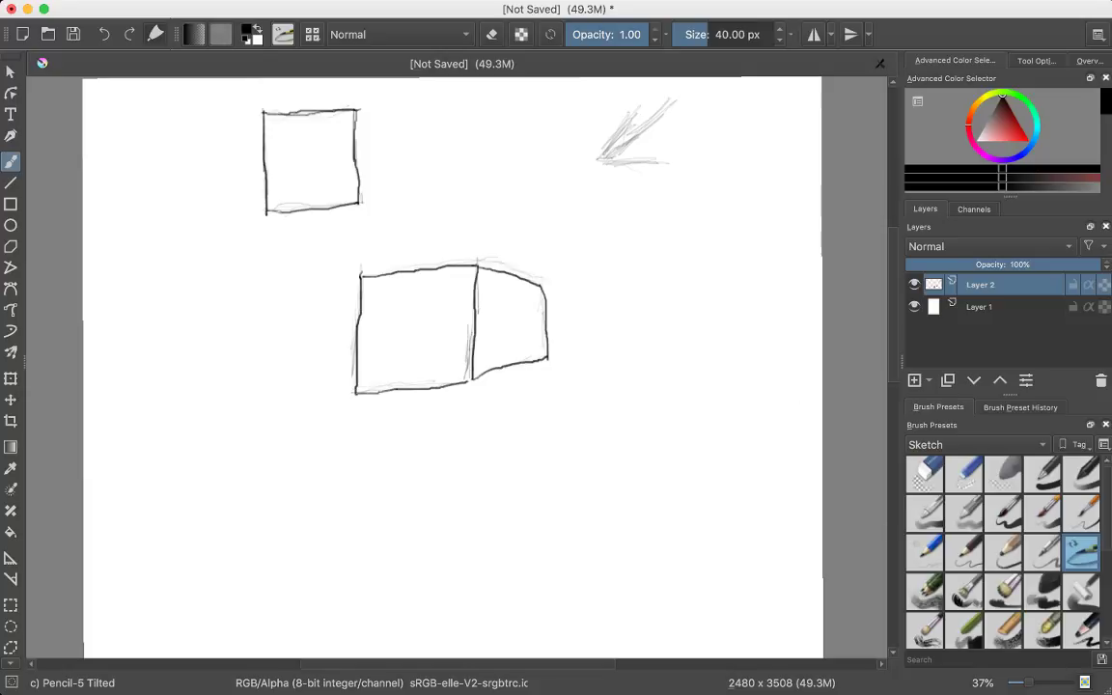
key("period")
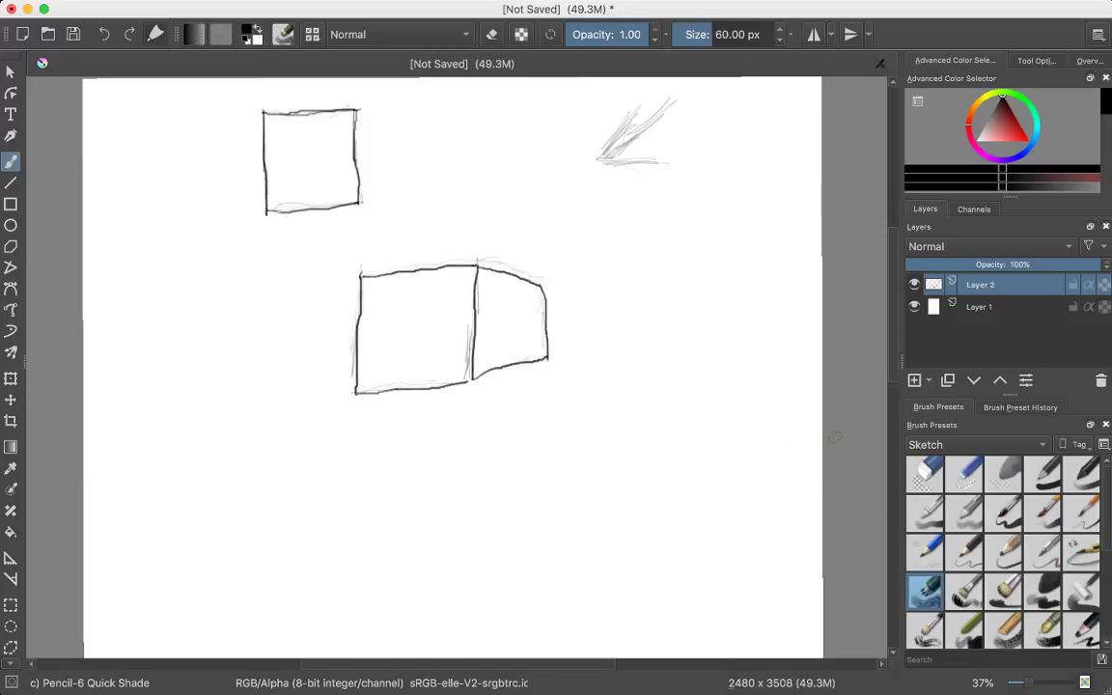
mouse_move(684, 390)
left_mouse_down()
mouse_move(701, 274)
mouse_move(685, 341)
mouse_move(721, 294)
mouse_move(740, 356)
left_mouse_up()
key("comma")
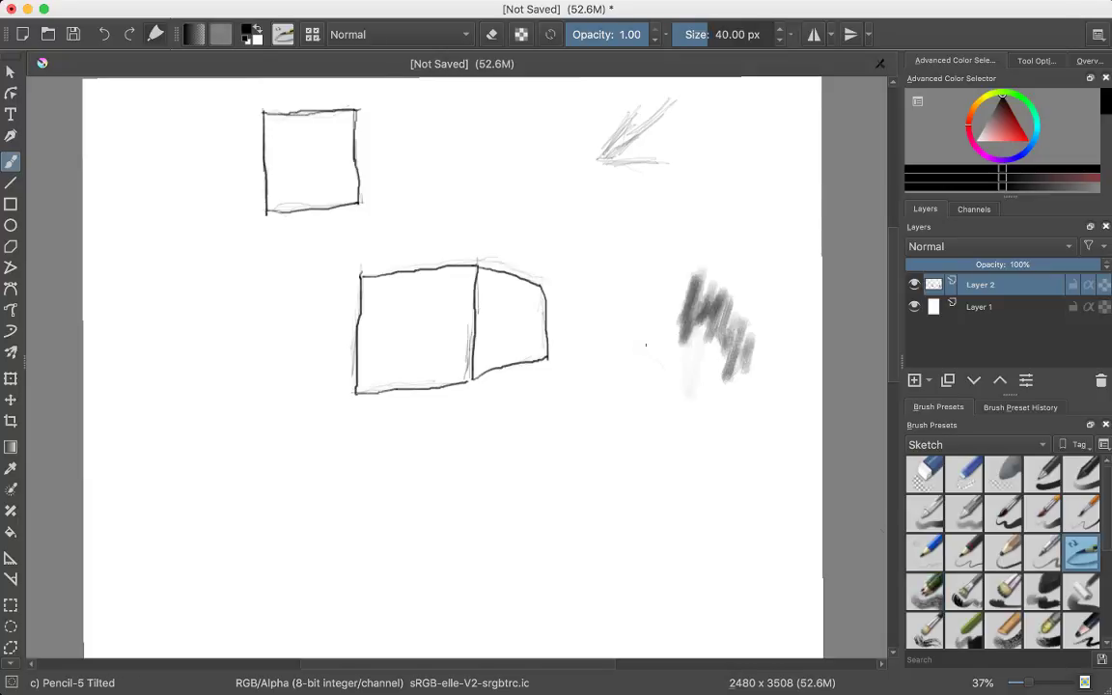
left_click_drag(646, 344, 676, 376)
Hatch the left part of the small upper square with dense, dark diagonal strokes.
left_click_drag(271, 201, 278, 210)
mouse_move(273, 193)
left_mouse_down()
mouse_move(279, 218)
mouse_move(277, 195)
left_mouse_up()
mouse_move(268, 153)
left_mouse_down()
mouse_move(277, 189)
mouse_move(273, 177)
left_mouse_up()
left_click_drag(268, 131, 271, 149)
mouse_move(274, 106)
left_mouse_down()
mouse_move(280, 166)
mouse_move(294, 185)
left_mouse_up()
mouse_move(270, 145)
left_mouse_down()
mouse_move(301, 216)
mouse_move(277, 185)
mouse_move(274, 206)
mouse_move(299, 205)
mouse_move(263, 181)
left_mouse_up()
mouse_move(248, 117)
left_mouse_down()
mouse_move(258, 154)
mouse_move(251, 145)
mouse_move(280, 151)
mouse_move(291, 168)
left_mouse_up()
mouse_move(280, 126)
left_mouse_down()
mouse_move(305, 205)
mouse_move(286, 193)
left_mouse_up()
mouse_move(273, 149)
left_mouse_down()
mouse_move(281, 199)
mouse_move(307, 216)
mouse_move(281, 186)
left_mouse_up()
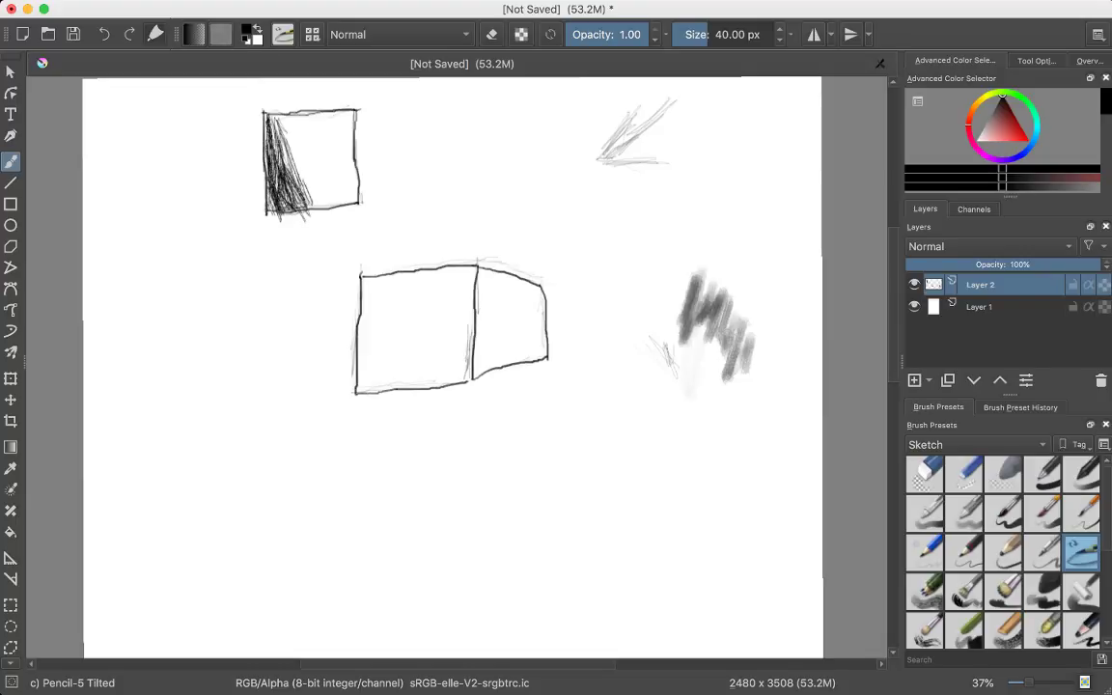
Add more hatching along the small square's left side and erase the stray line below its bottom edge with Eraser Circle.
mouse_move(256, 124)
left_mouse_down()
mouse_move(275, 184)
mouse_move(263, 151)
left_mouse_up()
mouse_move(254, 108)
left_mouse_down()
mouse_move(265, 158)
mouse_move(332, 244)
mouse_move(272, 157)
left_mouse_up()
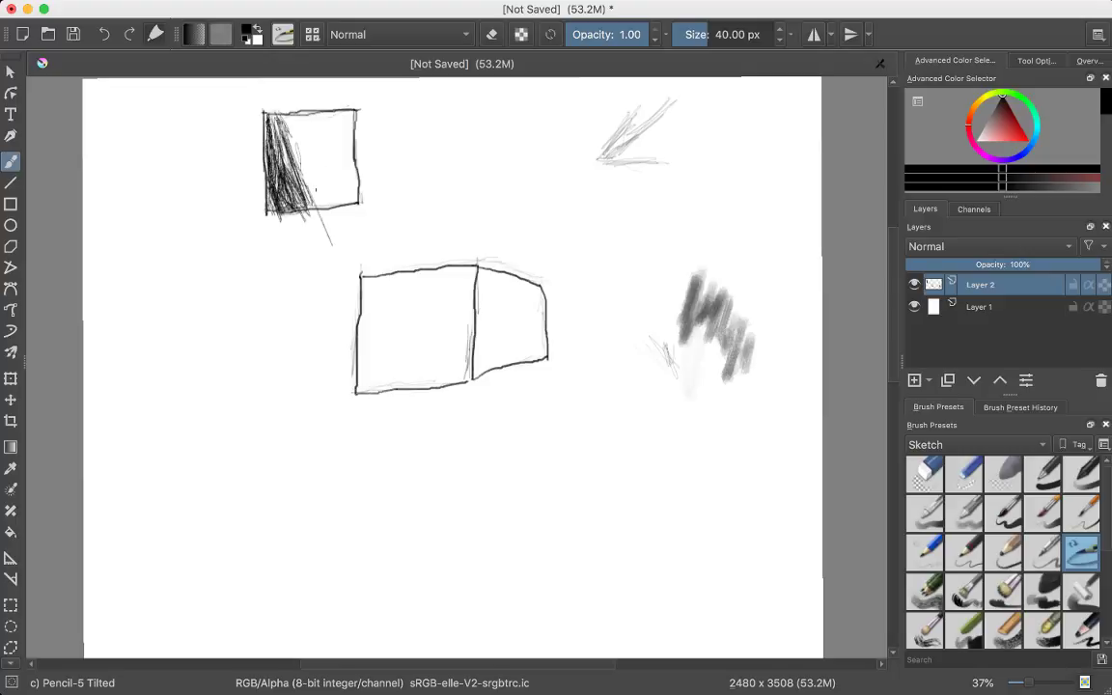
left_click(925, 473)
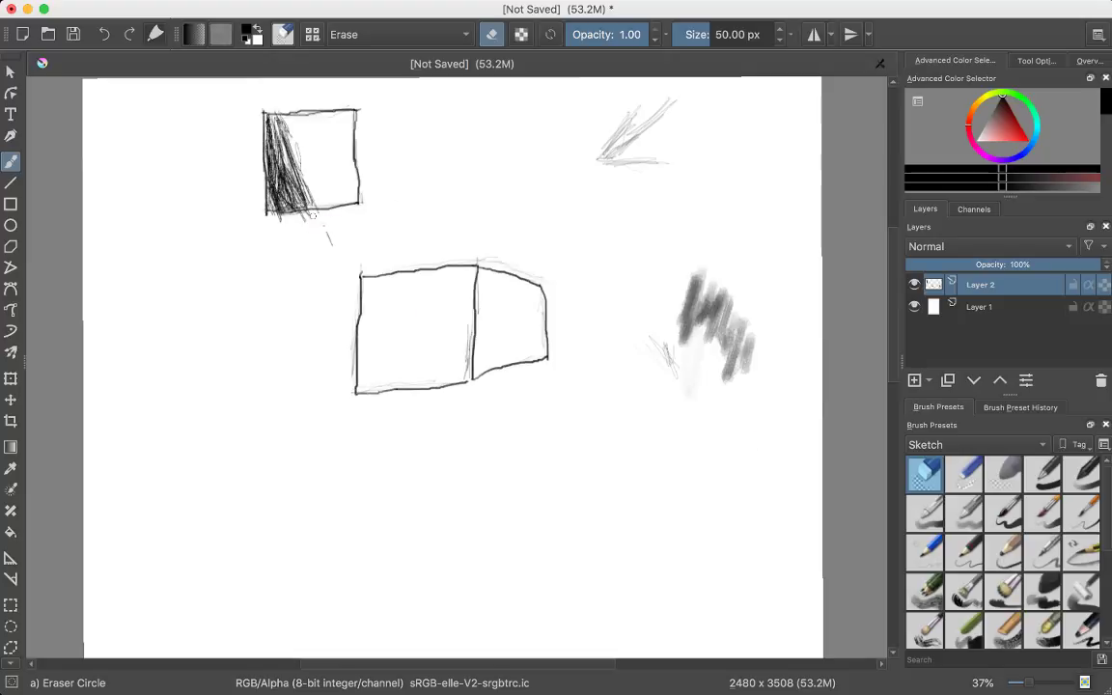
left_click_drag(301, 214, 332, 242)
Extend lighter diagonal hatching across the small square to its right edge using the Pencil-5 Tilted brush.
left_click(1082, 553)
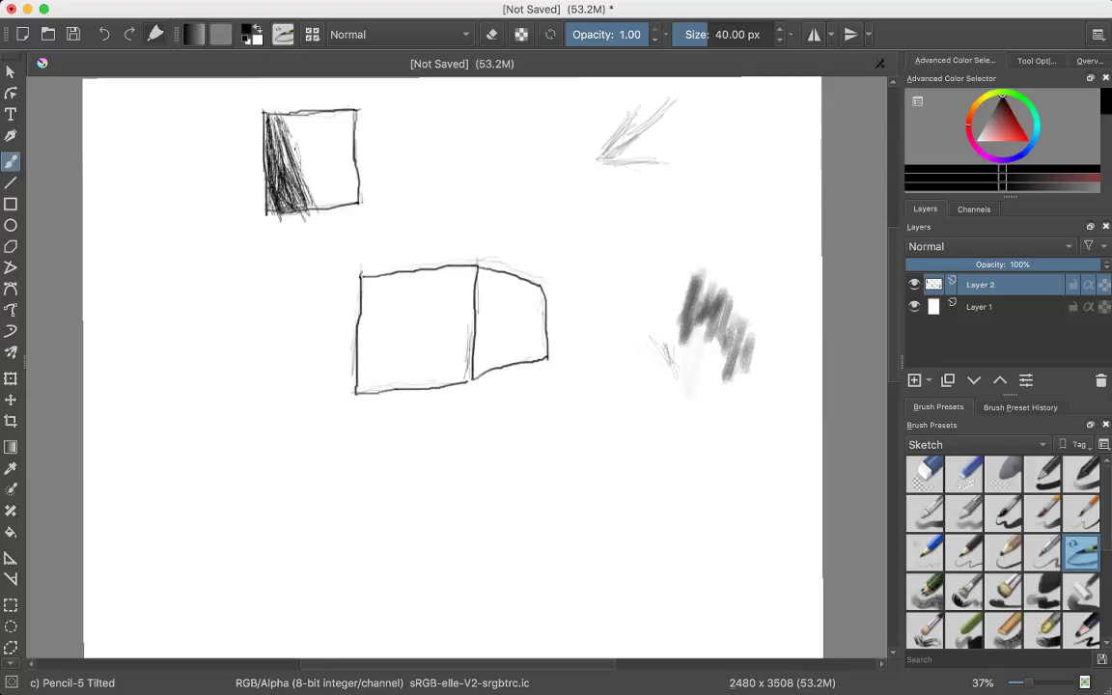
mouse_move(282, 156)
left_mouse_down()
mouse_move(294, 186)
mouse_move(297, 177)
left_mouse_up()
mouse_move(269, 133)
left_mouse_down()
mouse_move(292, 176)
mouse_move(276, 136)
mouse_move(286, 151)
mouse_move(260, 156)
mouse_move(269, 126)
mouse_move(304, 183)
mouse_move(293, 184)
mouse_move(309, 187)
mouse_move(303, 179)
left_mouse_up()
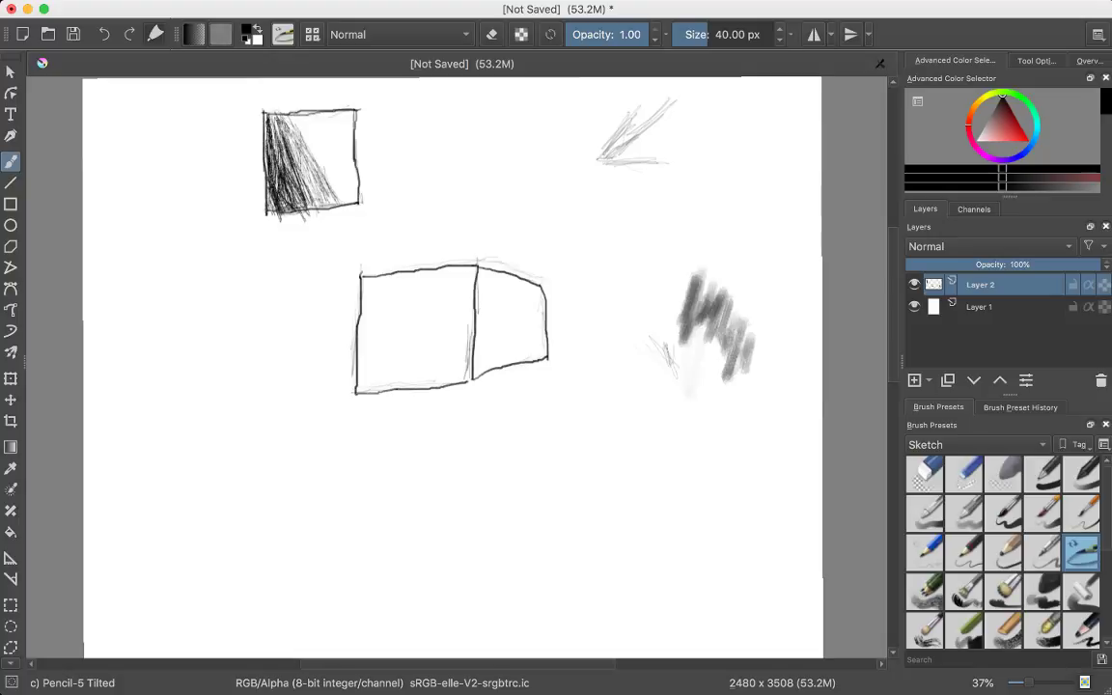
mouse_move(256, 106)
left_mouse_down()
mouse_move(315, 182)
mouse_move(282, 116)
mouse_move(321, 184)
mouse_move(311, 183)
left_mouse_up()
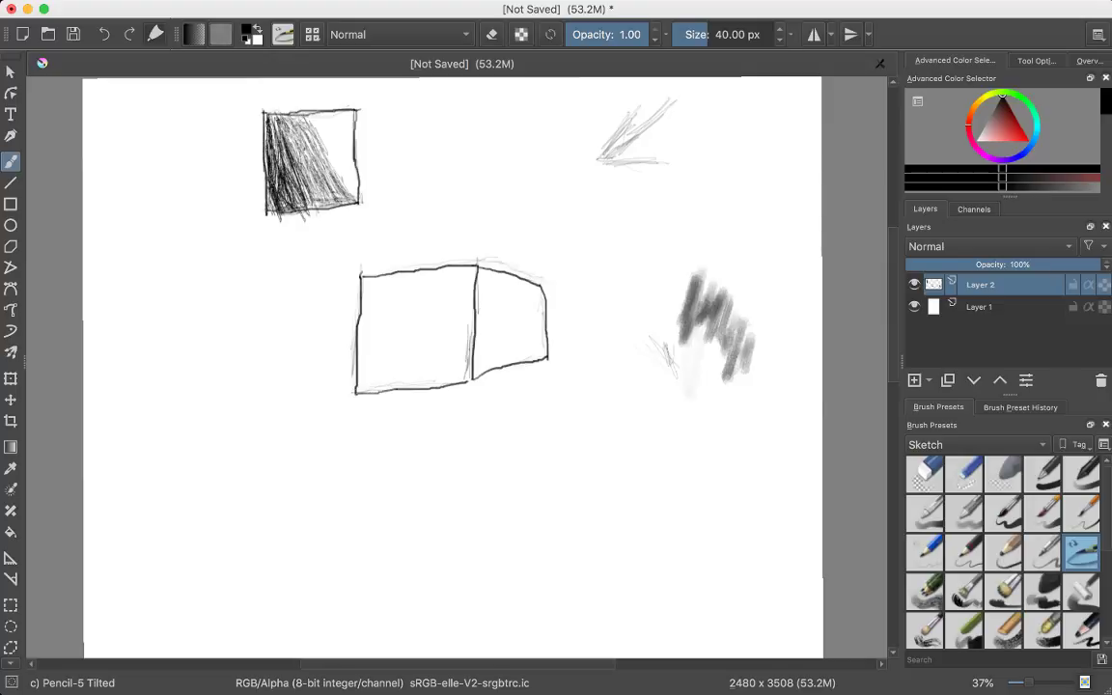
mouse_move(273, 124)
left_mouse_down()
mouse_move(304, 173)
mouse_move(300, 136)
left_mouse_up()
left_click_drag(313, 155, 319, 166)
left_click_drag(294, 118, 305, 136)
left_click_drag(302, 135, 318, 164)
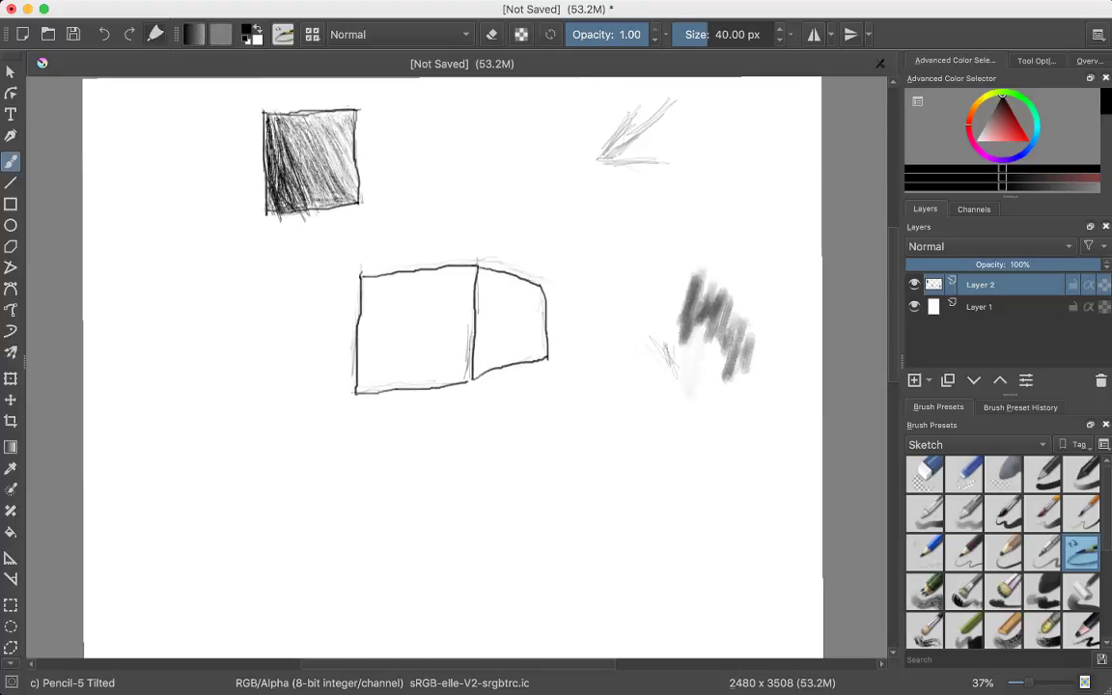
Layer hatching in the opposite direction over the small square to darken its shading.
mouse_move(287, 133)
left_mouse_down()
mouse_move(328, 198)
mouse_move(285, 179)
mouse_move(301, 187)
left_mouse_up()
mouse_move(317, 118)
left_mouse_down()
mouse_move(300, 164)
mouse_move(306, 132)
mouse_move(287, 145)
mouse_move(258, 136)
mouse_move(283, 128)
mouse_move(276, 112)
mouse_move(291, 109)
mouse_move(309, 155)
left_mouse_up()
left_click_drag(317, 114, 293, 176)
left_click_drag(285, 121, 276, 141)
mouse_move(291, 97)
left_mouse_down()
mouse_move(261, 121)
mouse_move(281, 110)
mouse_move(259, 112)
left_mouse_up()
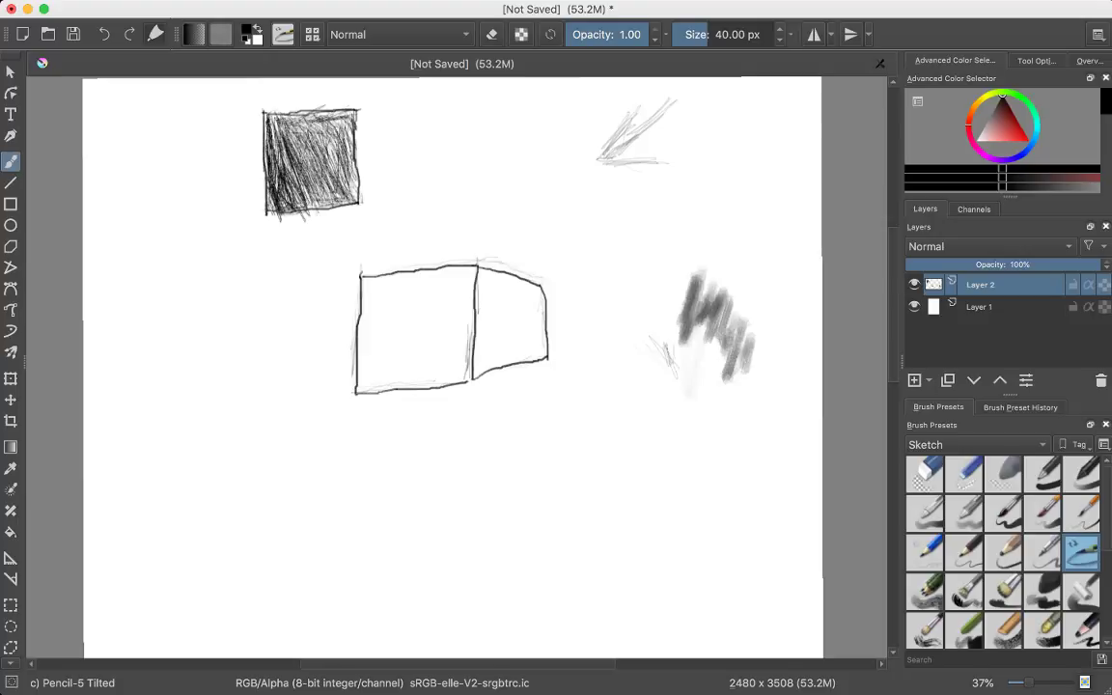
left_click_drag(285, 156, 277, 183)
left_click_drag(301, 169, 295, 183)
left_click_drag(251, 197, 288, 235)
mouse_move(256, 193)
left_mouse_down()
mouse_move(301, 220)
mouse_move(265, 197)
mouse_move(271, 221)
left_mouse_up()
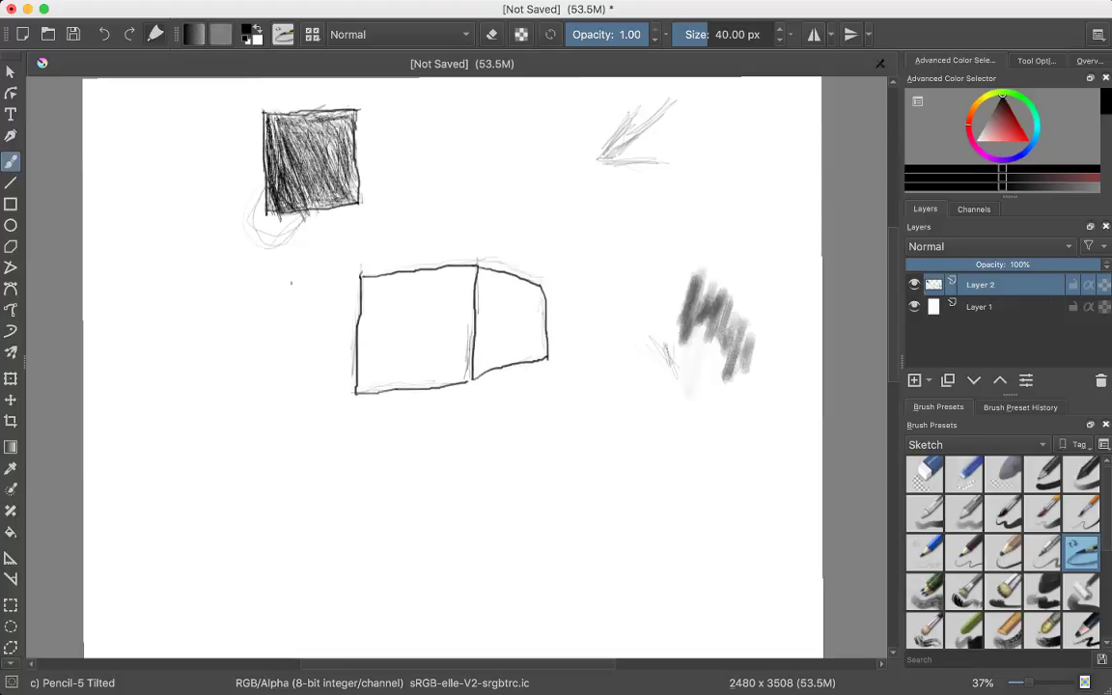
key("ctrl+z")
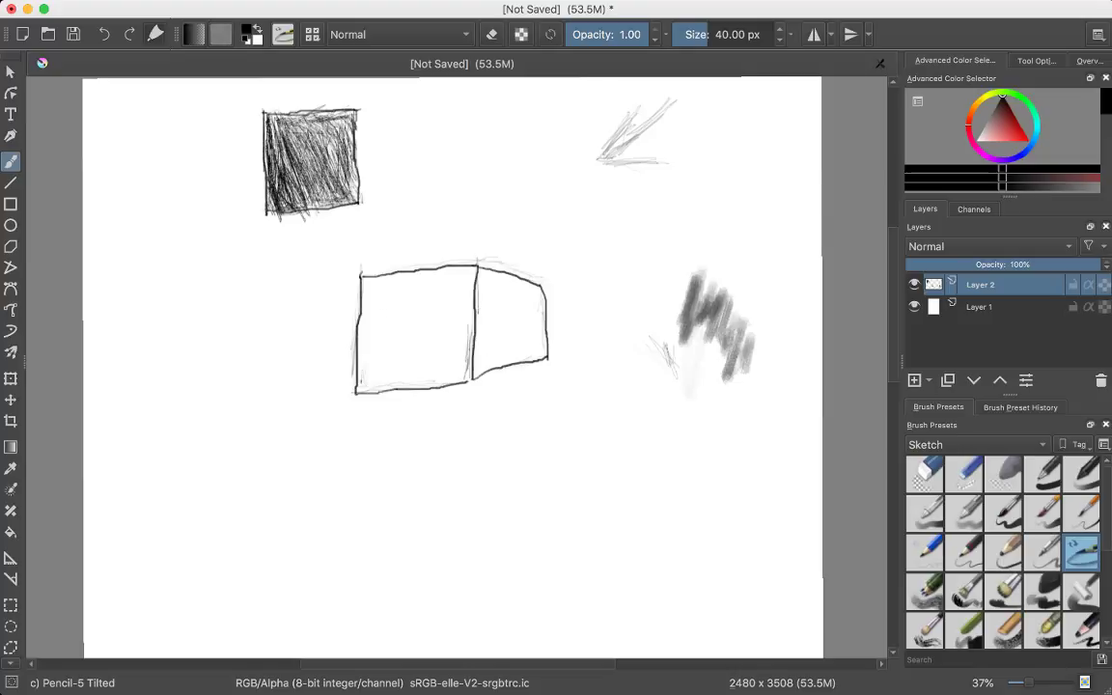
Hatch the left part of the large box's front face with dense, near-vertical pencil strokes.
mouse_move(362, 372)
left_mouse_down()
mouse_move(361, 391)
mouse_move(363, 280)
mouse_move(371, 392)
mouse_move(365, 269)
mouse_move(377, 311)
mouse_move(371, 390)
mouse_move(395, 324)
mouse_move(391, 281)
mouse_move(389, 387)
mouse_move(384, 363)
mouse_move(397, 386)
mouse_move(392, 280)
mouse_move(403, 365)
mouse_move(400, 333)
mouse_move(388, 343)
mouse_move(406, 378)
left_mouse_up()
mouse_move(362, 339)
left_mouse_down()
mouse_move(371, 307)
mouse_move(402, 314)
mouse_move(352, 249)
mouse_move(410, 323)
left_mouse_up()
left_click_drag(400, 275, 418, 381)
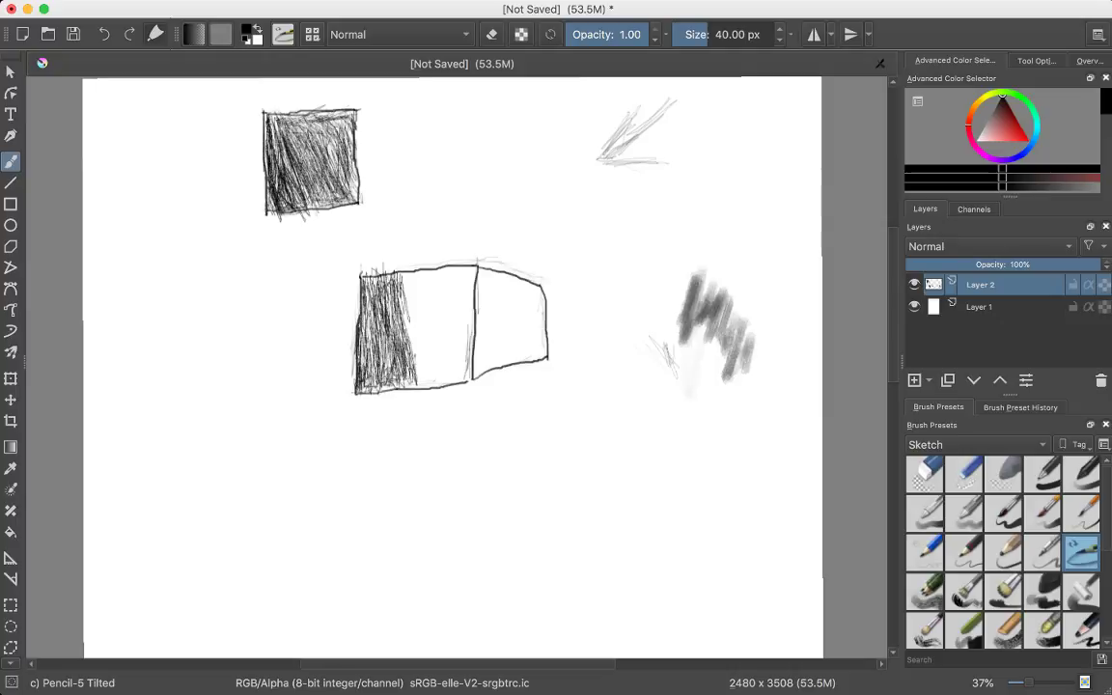
Extend the vertical hatching over the rest of the box's front face and darken it along the bottom edge.
left_click_drag(420, 335, 423, 364)
mouse_move(383, 328)
left_mouse_down()
mouse_move(365, 245)
mouse_move(377, 266)
mouse_move(377, 304)
mouse_move(366, 248)
mouse_move(375, 345)
mouse_move(344, 352)
mouse_move(377, 328)
mouse_move(383, 346)
mouse_move(379, 329)
mouse_move(425, 379)
mouse_move(384, 317)
mouse_move(366, 247)
mouse_move(385, 289)
mouse_move(384, 266)
mouse_move(381, 319)
mouse_move(385, 270)
mouse_move(384, 336)
mouse_move(383, 260)
mouse_move(387, 286)
mouse_move(374, 249)
mouse_move(370, 266)
mouse_move(391, 249)
mouse_move(393, 328)
mouse_move(439, 352)
mouse_move(446, 328)
mouse_move(454, 362)
mouse_move(463, 348)
left_mouse_up()
mouse_move(419, 295)
left_mouse_down()
mouse_move(411, 342)
mouse_move(397, 309)
mouse_move(408, 330)
mouse_move(417, 315)
mouse_move(391, 338)
mouse_move(415, 336)
mouse_move(388, 343)
mouse_move(417, 338)
mouse_move(410, 322)
mouse_move(466, 280)
mouse_move(469, 314)
mouse_move(467, 275)
left_mouse_up()
mouse_move(444, 337)
left_mouse_down()
mouse_move(458, 278)
mouse_move(462, 328)
mouse_move(442, 270)
mouse_move(405, 257)
mouse_move(415, 307)
mouse_move(410, 251)
mouse_move(418, 278)
mouse_move(424, 239)
mouse_move(409, 272)
mouse_move(412, 241)
mouse_move(405, 253)
mouse_move(386, 242)
left_mouse_up()
left_click_drag(460, 271, 452, 293)
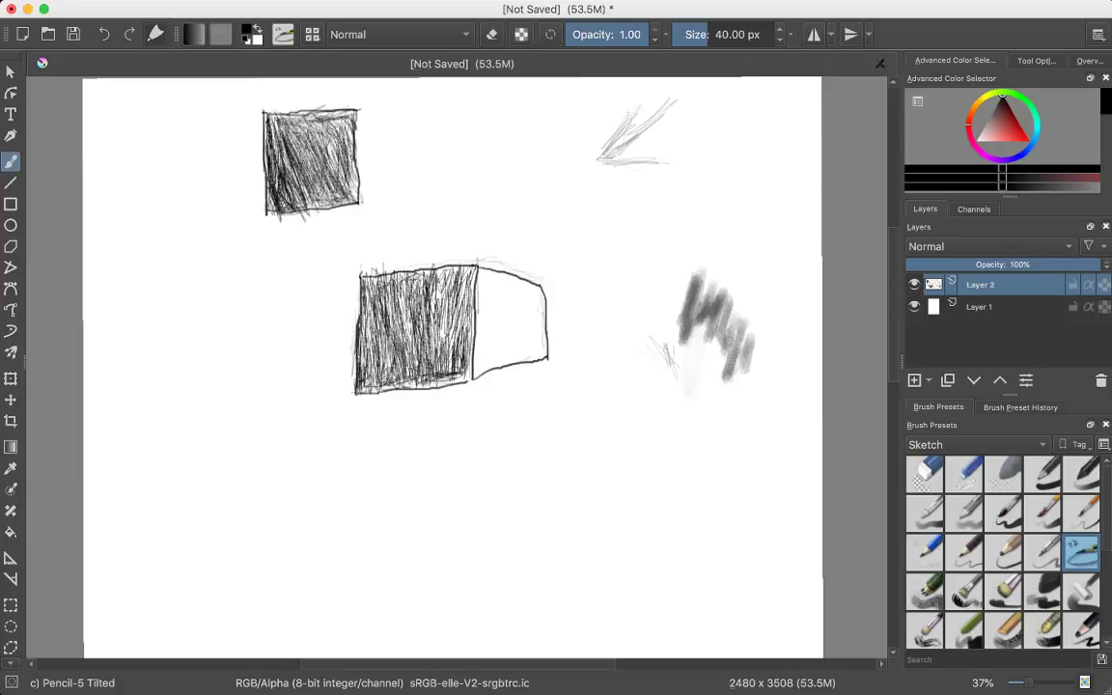
left_click_drag(471, 363, 468, 382)
left_click_drag(390, 335, 392, 353)
left_click_drag(431, 372, 433, 391)
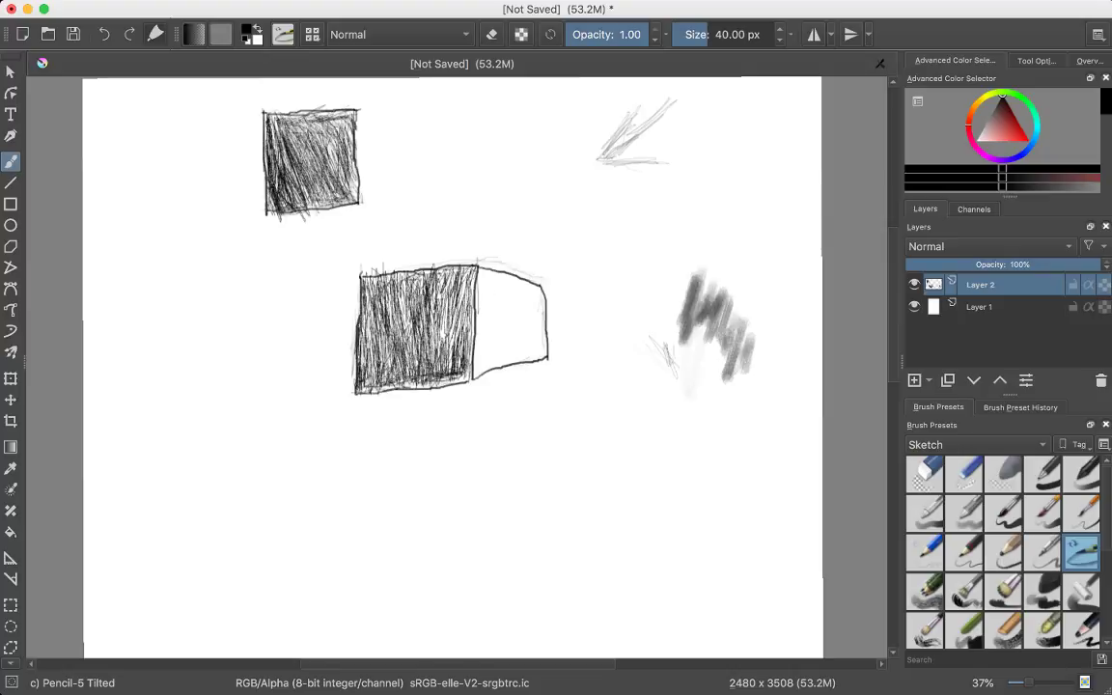
mouse_move(481, 350)
left_mouse_down()
mouse_move(483, 373)
mouse_move(487, 323)
mouse_move(436, 267)
mouse_move(437, 296)
mouse_move(483, 314)
mouse_move(481, 286)
mouse_move(484, 335)
mouse_move(488, 290)
mouse_move(496, 341)
left_mouse_up()
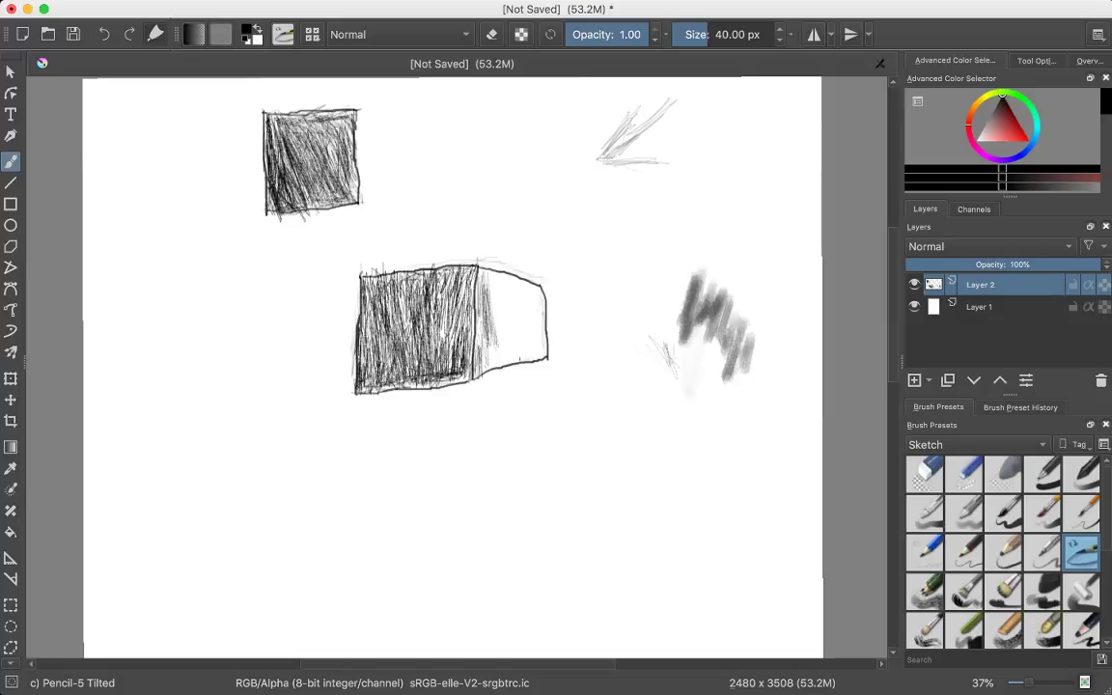
key("super+z")
key("super+z")
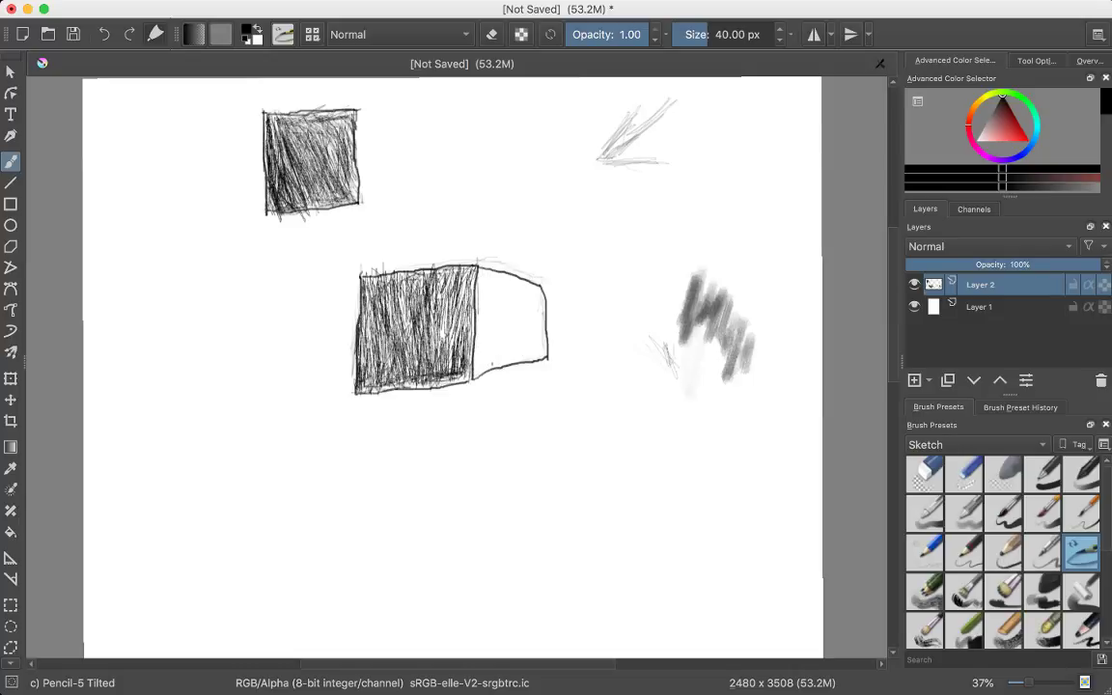
Shade the lower part of the box's narrow side face with light strokes following its slanted bottom edge.
mouse_move(491, 364)
left_mouse_down()
mouse_move(474, 373)
mouse_move(539, 356)
mouse_move(481, 368)
left_mouse_up()
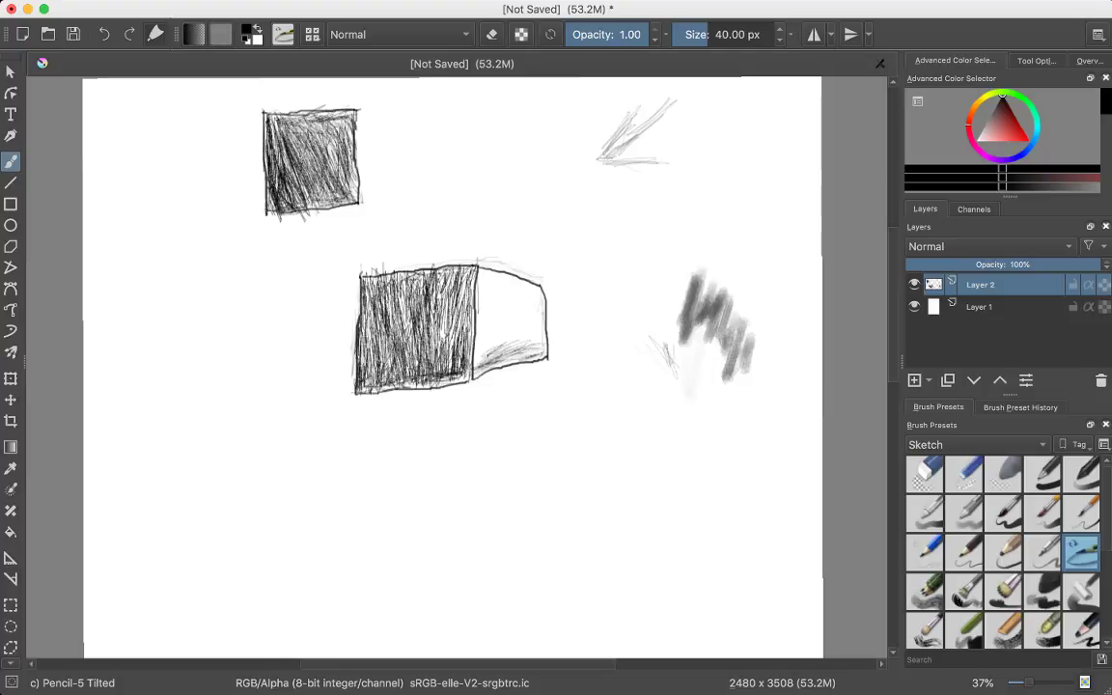
mouse_move(461, 313)
left_mouse_down()
mouse_move(486, 304)
mouse_move(457, 305)
left_mouse_up()
mouse_move(433, 322)
left_mouse_down()
mouse_move(448, 311)
mouse_move(434, 307)
mouse_move(451, 307)
left_mouse_up()
left_click_drag(427, 314, 442, 301)
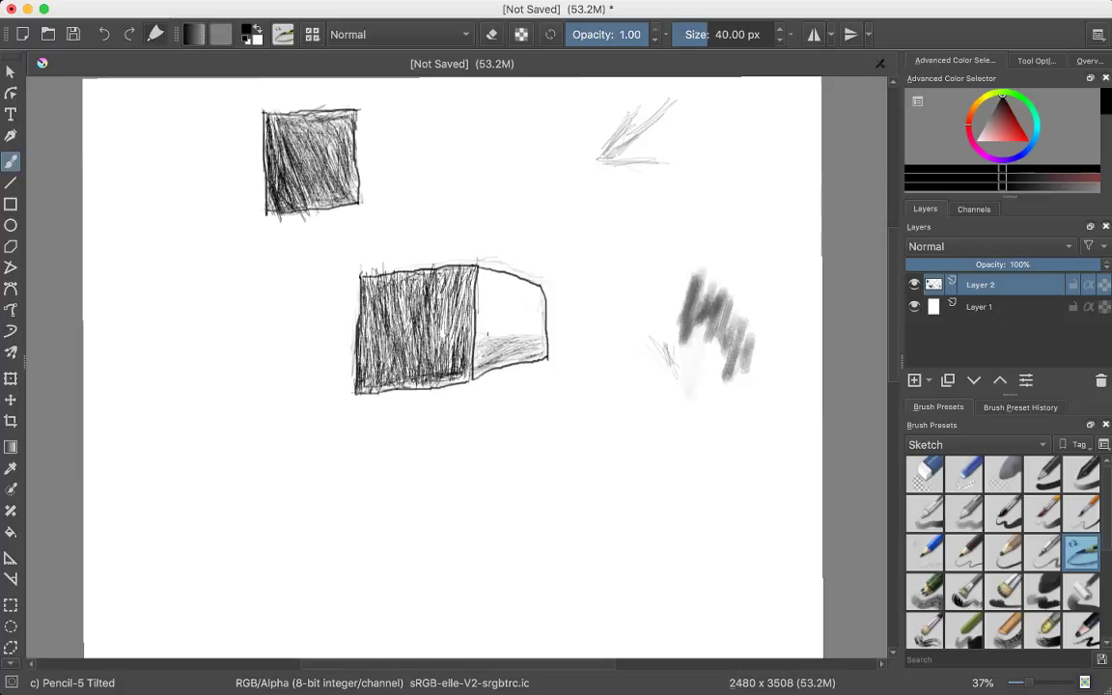
Continue the light, near-horizontal hatching up the box's side face to its top edge.
mouse_move(490, 337)
left_mouse_down()
mouse_move(541, 332)
mouse_move(516, 327)
left_mouse_up()
mouse_move(453, 301)
left_mouse_down()
mouse_move(436, 294)
mouse_move(469, 292)
left_mouse_up()
mouse_move(473, 300)
left_mouse_down()
mouse_move(432, 290)
mouse_move(444, 294)
left_mouse_up()
left_click_drag(475, 295, 456, 282)
mouse_move(460, 291)
left_mouse_down()
mouse_move(428, 280)
mouse_move(457, 281)
left_mouse_up()
left_click_drag(466, 276, 433, 277)
mouse_move(456, 271)
left_mouse_down()
mouse_move(430, 278)
mouse_move(449, 274)
left_mouse_up()
left_click_drag(471, 269, 438, 274)
left_click_drag(462, 267, 435, 273)
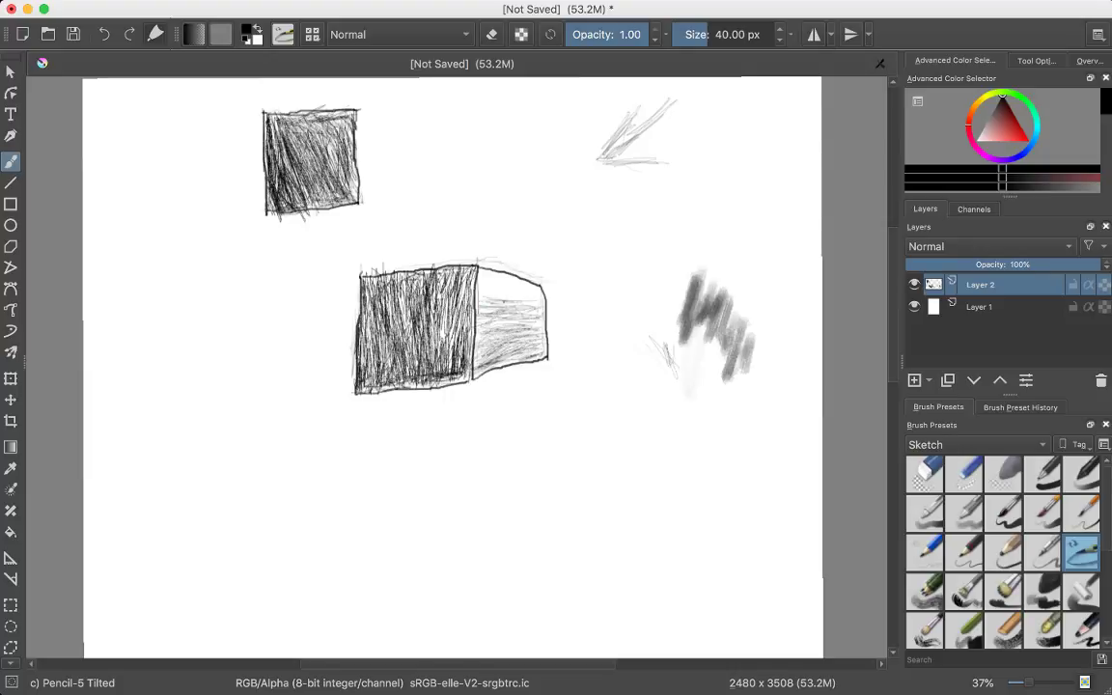
left_click_drag(499, 289, 477, 293)
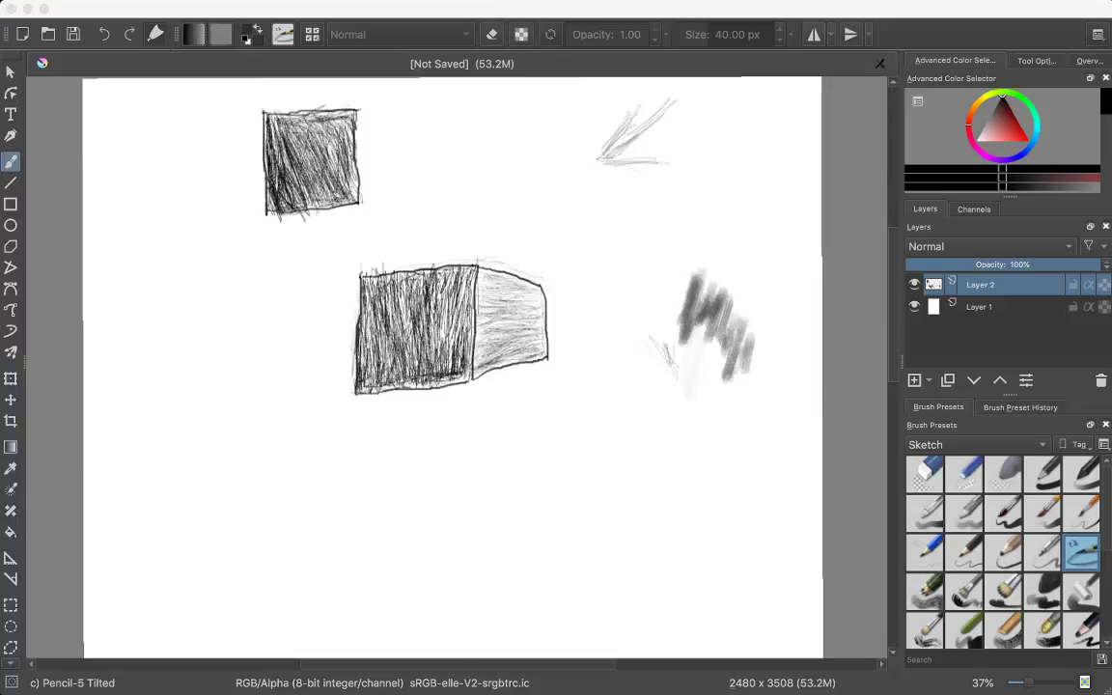
Sketch a wide V in the blank area below the box as a cube's upper front edges, using the Pencil-2 brush.
left_click(769, 106)
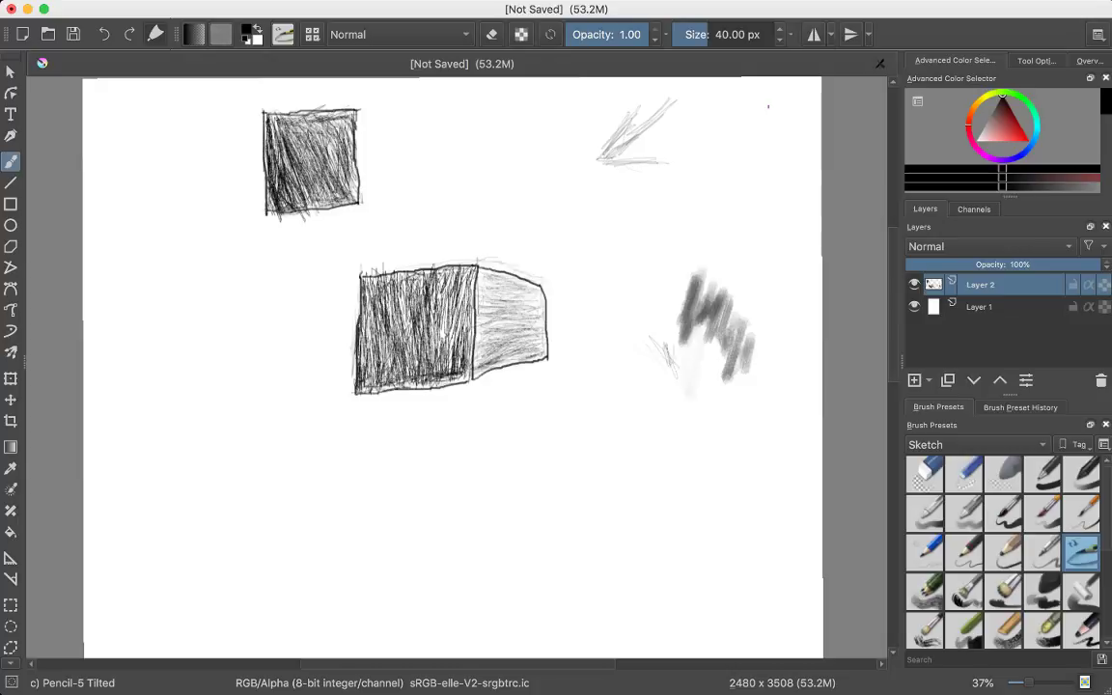
scroll(768, 107, "down", 4)
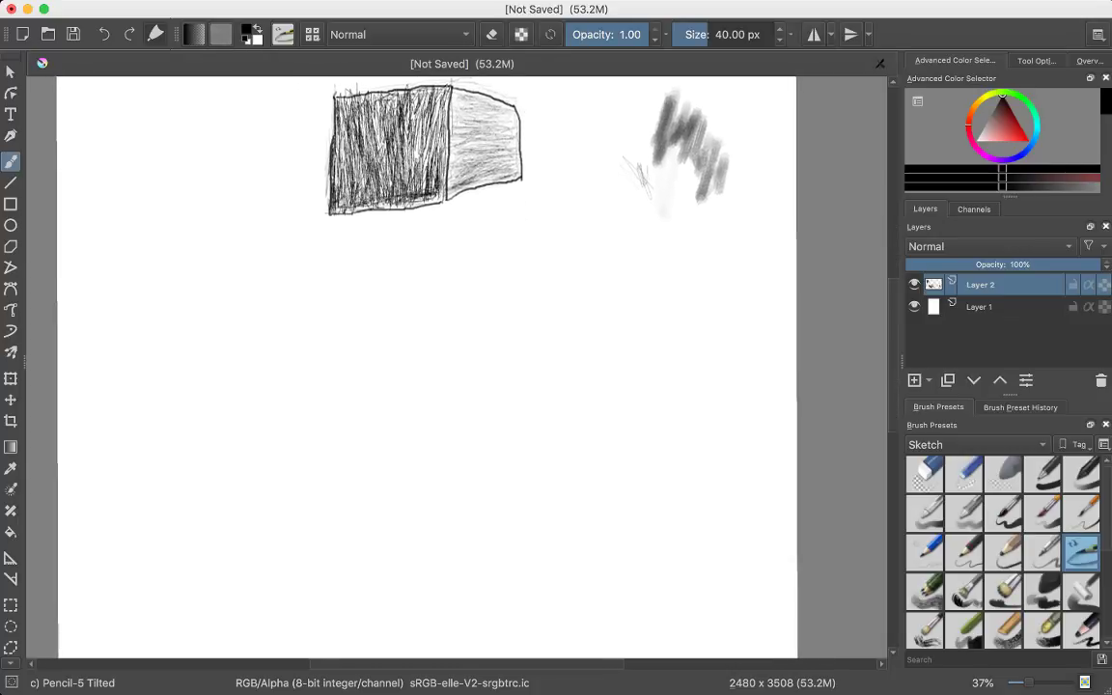
scroll(769, 106, "down", 2)
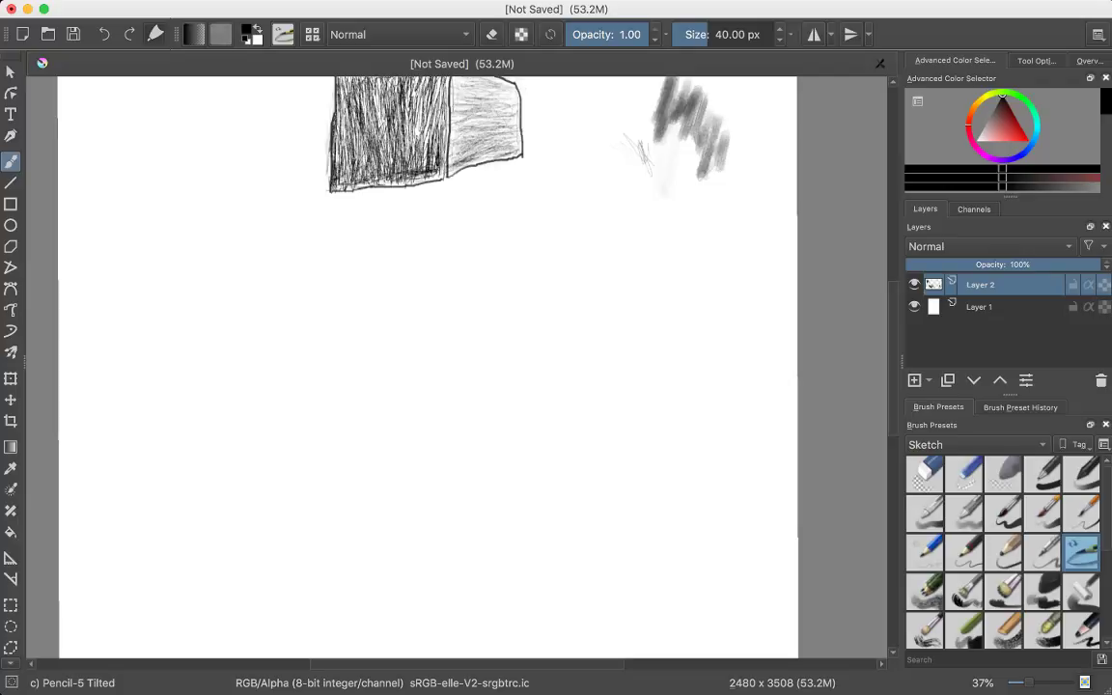
left_click(1043, 552)
left_click(1082, 552)
left_click(1003, 552)
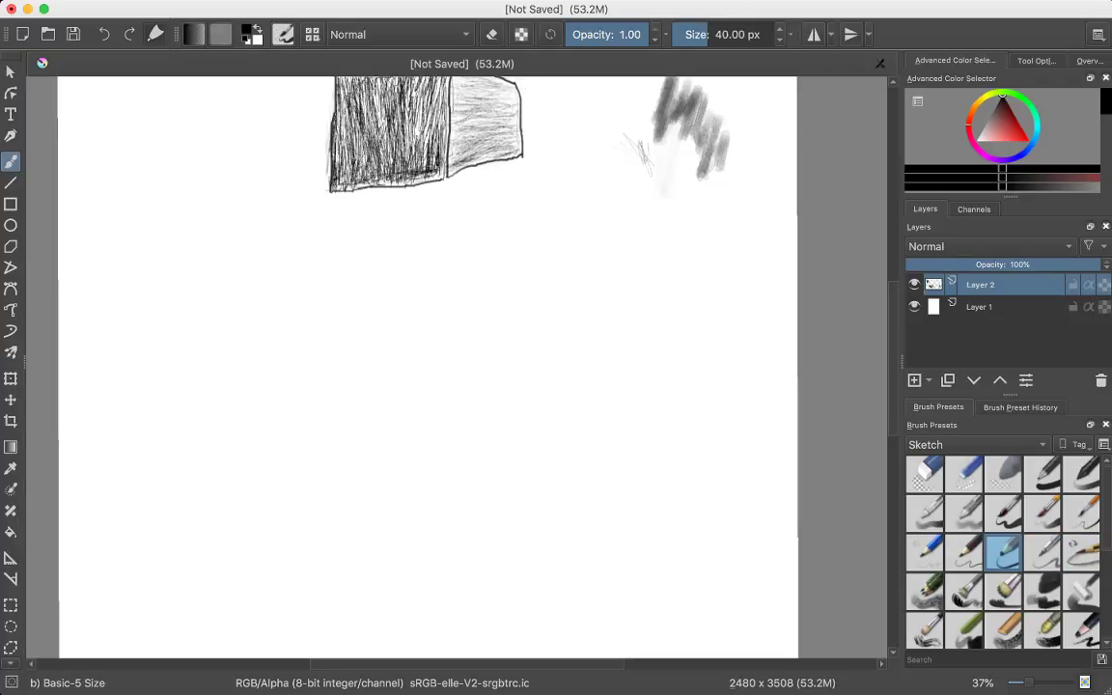
left_click(965, 552)
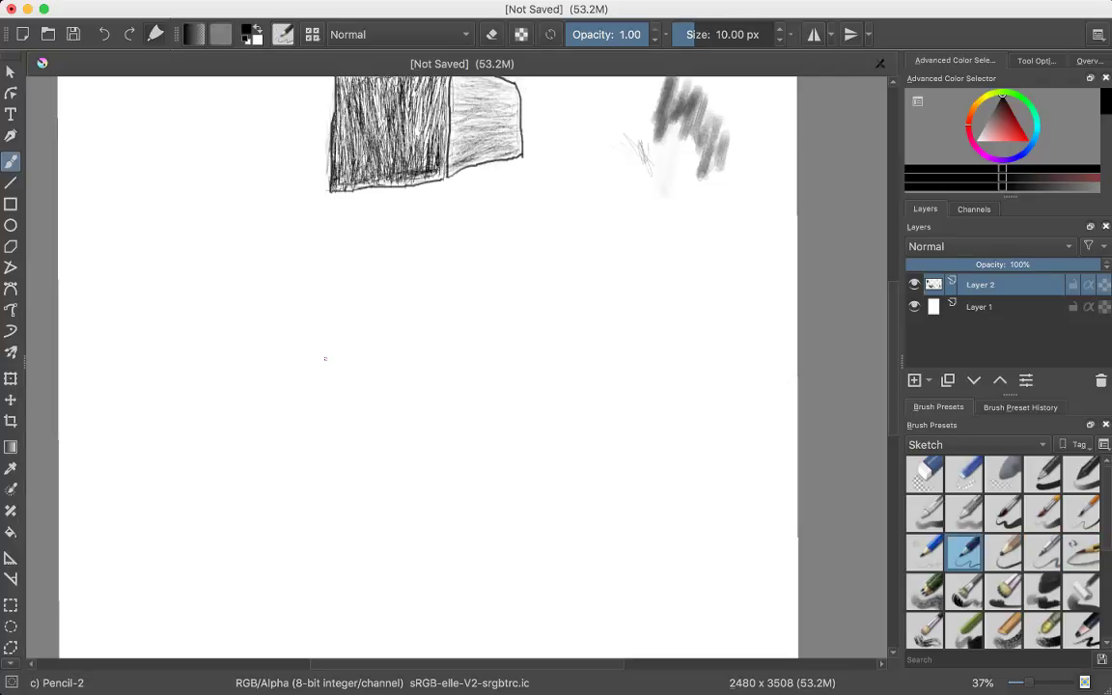
left_click_drag(292, 332, 325, 367)
key("ctrl+z")
mouse_move(320, 382)
left_mouse_down()
mouse_move(397, 443)
mouse_move(415, 444)
mouse_move(486, 392)
mouse_move(424, 422)
left_mouse_up()
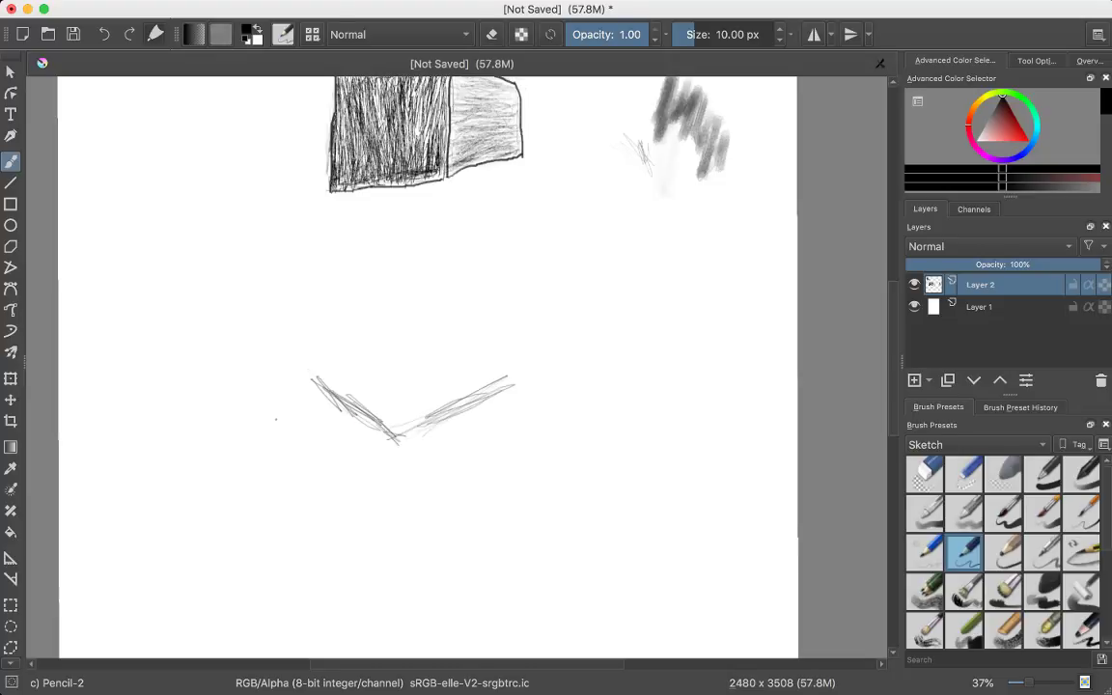
Sketch a second, larger V below the first one as the cube's bottom edges.
mouse_move(276, 419)
left_mouse_down()
mouse_move(305, 449)
mouse_move(363, 473)
left_mouse_up()
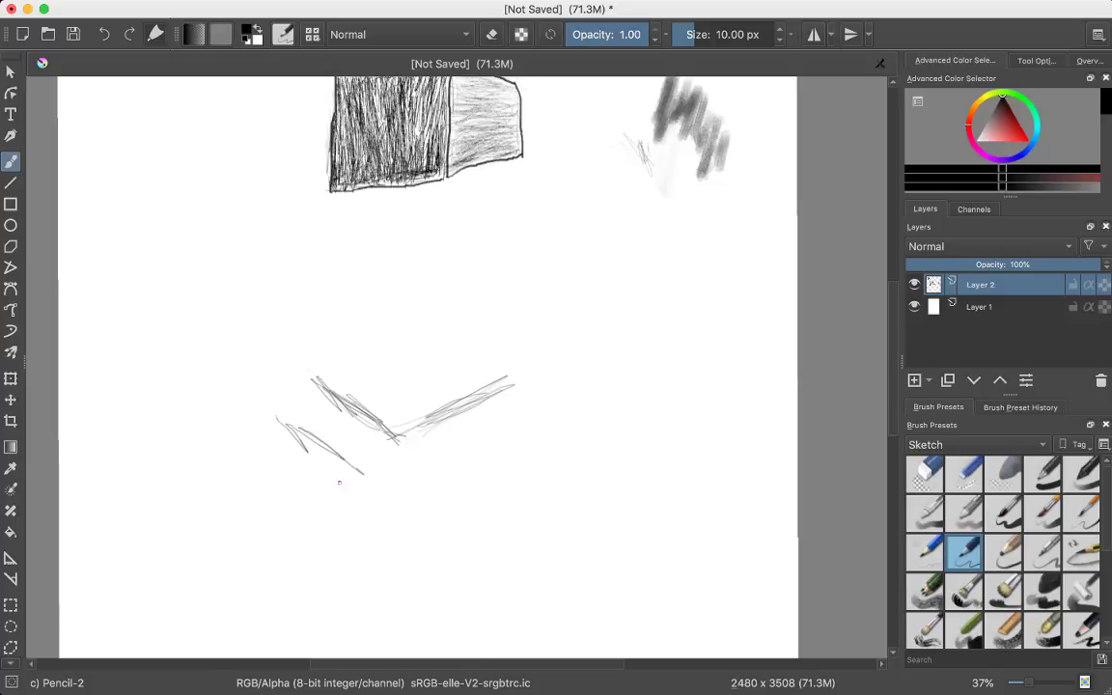
key("ctrl+z")
mouse_move(277, 406)
left_mouse_down()
mouse_move(241, 449)
mouse_move(318, 527)
mouse_move(286, 477)
mouse_move(363, 533)
mouse_move(442, 511)
mouse_move(549, 446)
mouse_move(437, 491)
left_mouse_up()
key("ctrl+z")
mouse_move(355, 531)
left_mouse_down()
mouse_move(254, 468)
mouse_move(225, 425)
left_mouse_up()
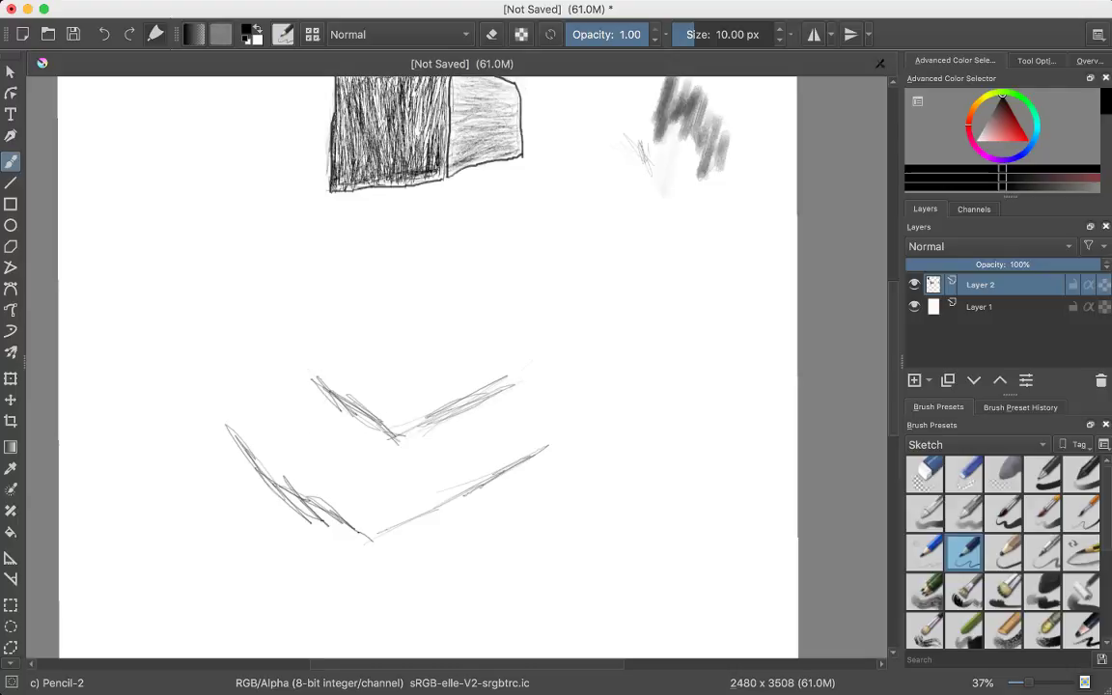
Draw the cube's left vertical edge from the left end of the upper V down to the lower V.
left_click_drag(324, 396, 286, 480)
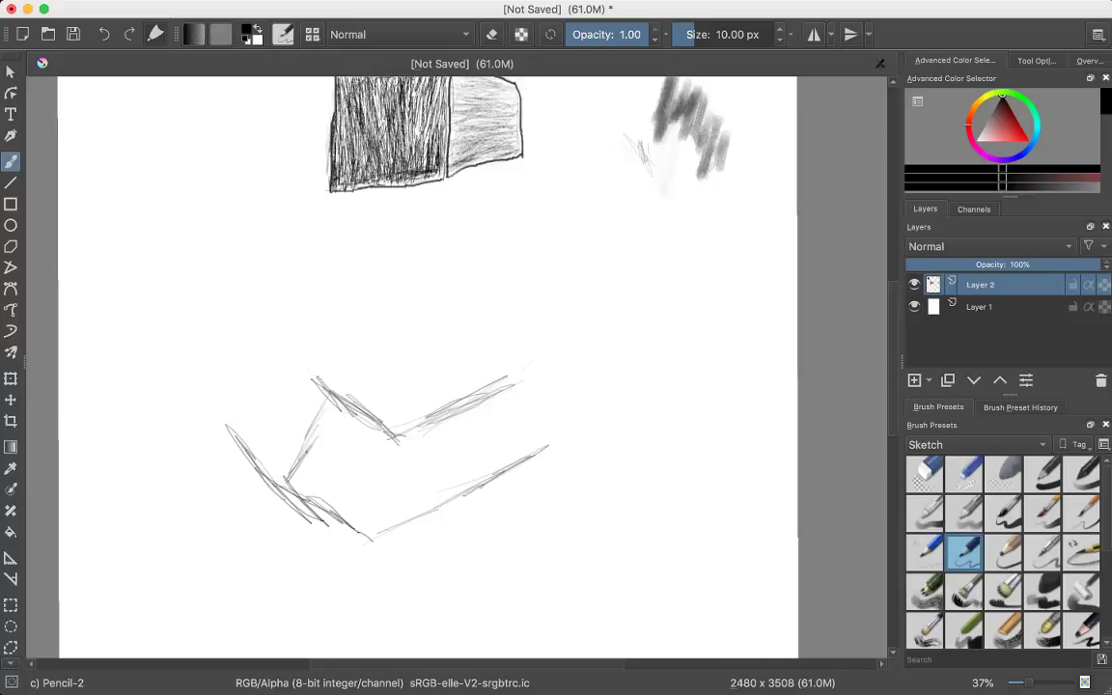
key("ctrl+z")
left_click_drag(329, 402, 314, 491)
key("ctrl+z")
left_click_drag(333, 405, 328, 498)
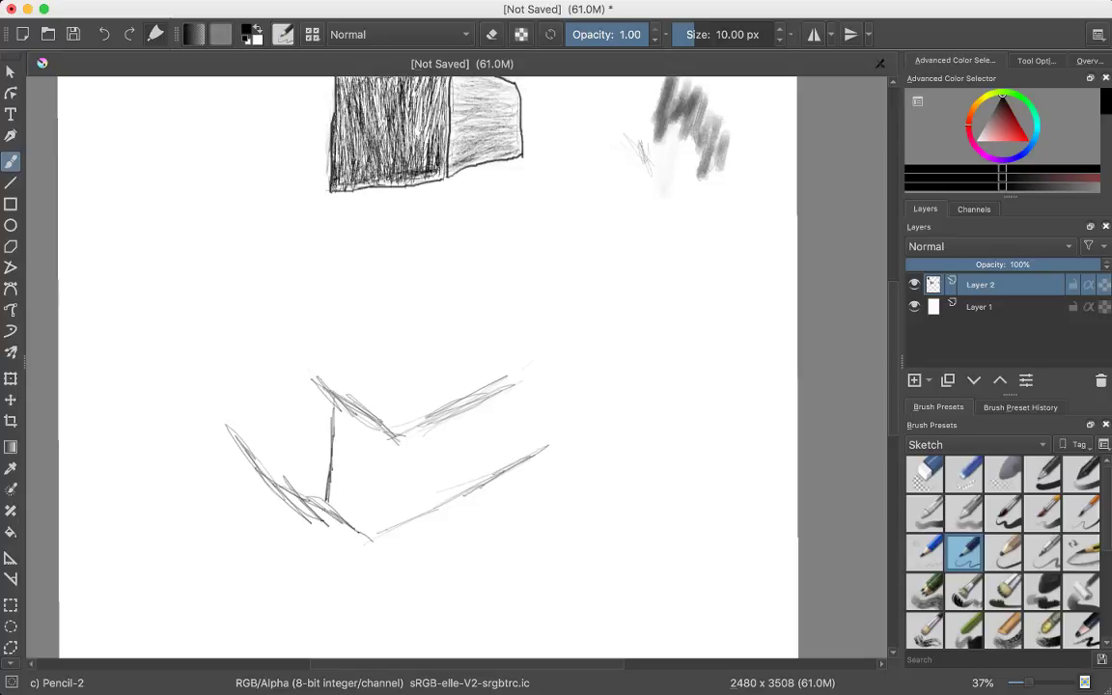
key("ctrl+z")
left_click_drag(310, 375, 305, 493)
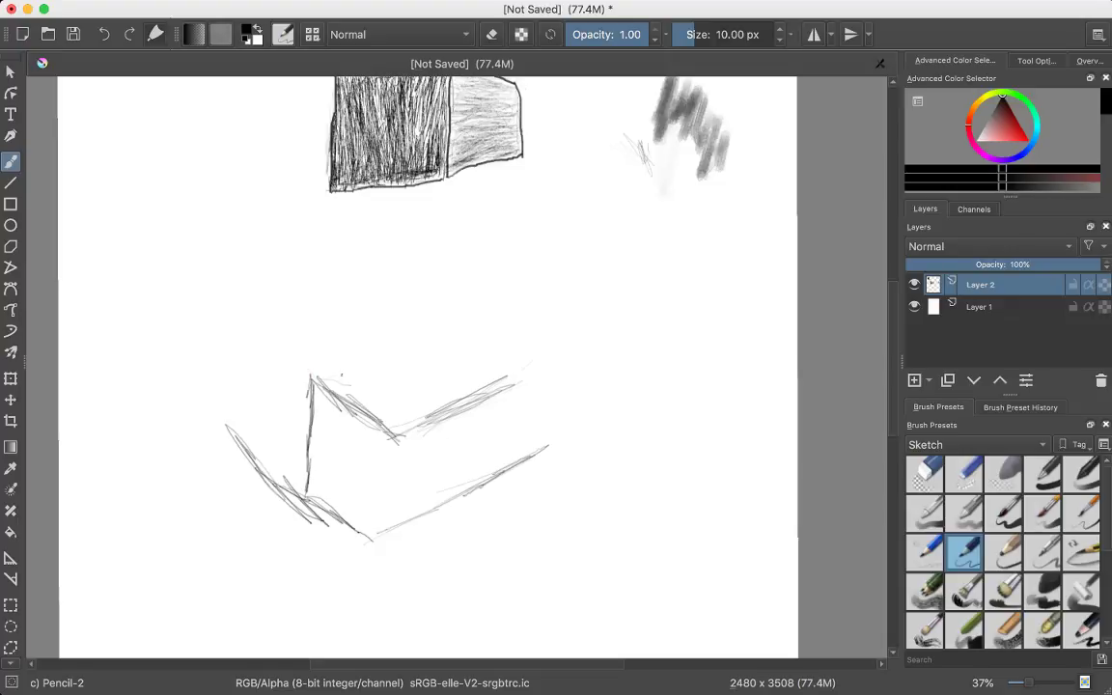
Sketch the two back edges of the cube's top face to close it into a four-sided shape.
left_click_drag(329, 375, 359, 368)
key("ctrl+z")
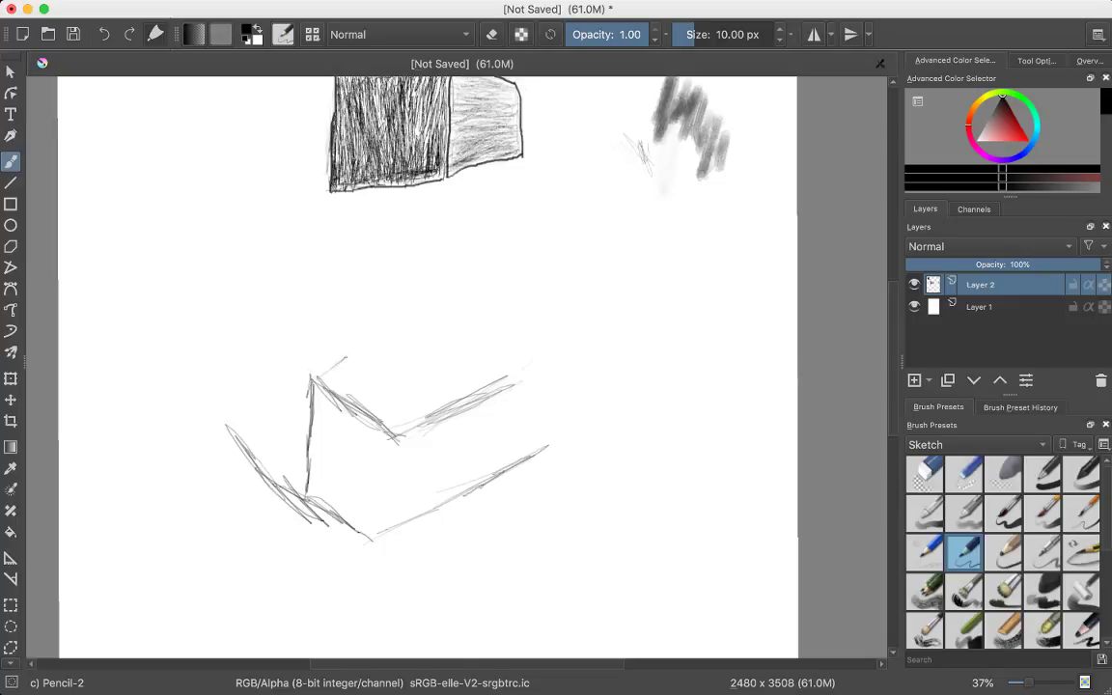
key("ctrl+shift+z")
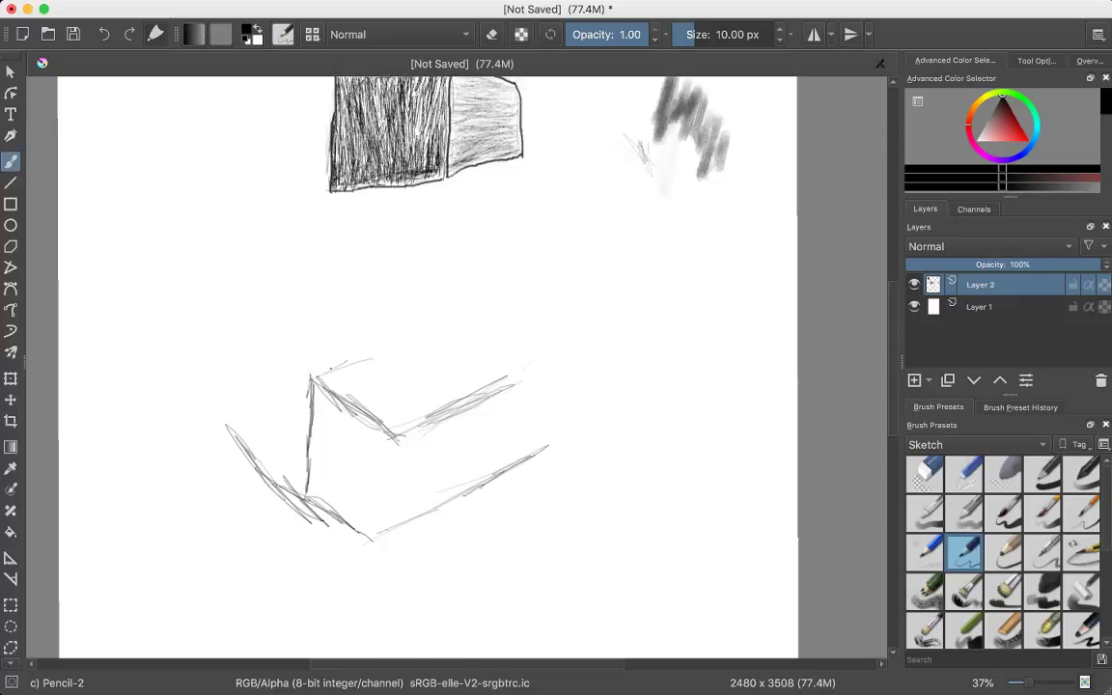
mouse_move(331, 368)
left_mouse_down()
mouse_move(395, 352)
mouse_move(415, 333)
left_mouse_up()
key("ctrl+z")
key("ctrl+shift+z")
left_click_drag(410, 337, 428, 356)
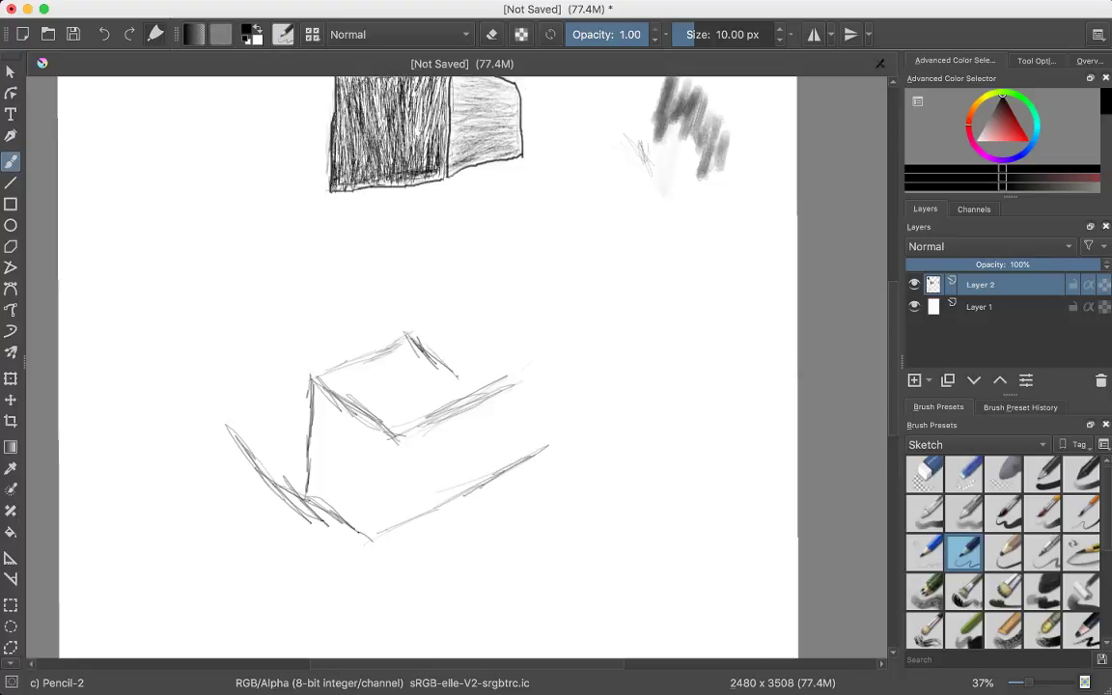
left_click_drag(417, 338, 477, 390)
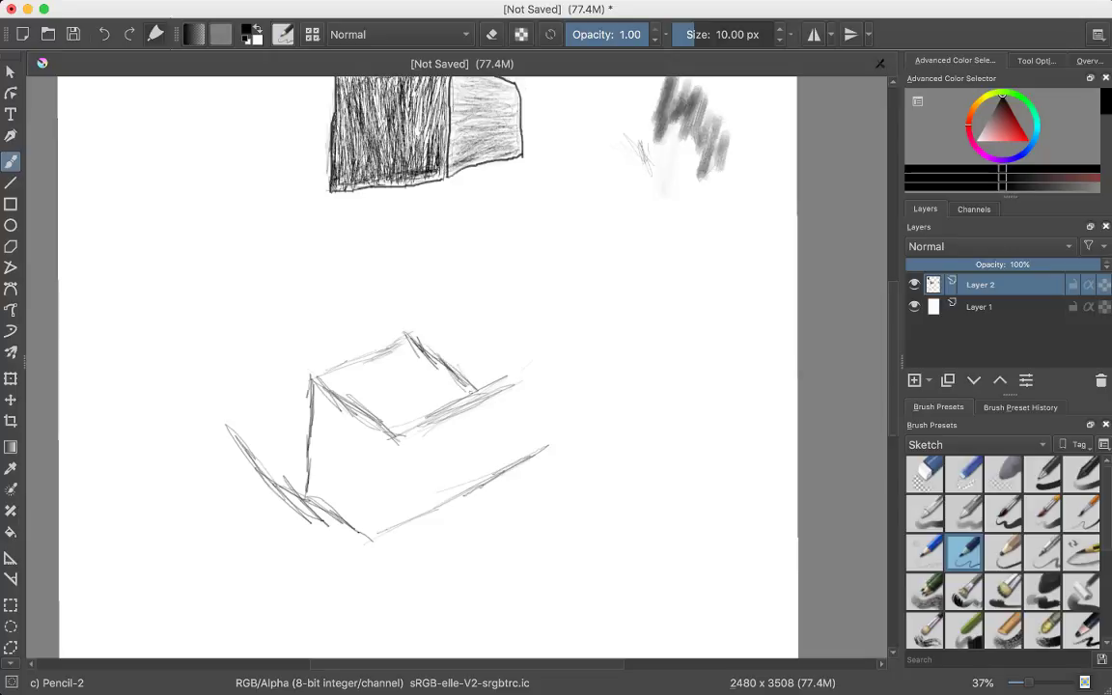
Draw the cube's front and right vertical edges, and redraw its left side further inward with new bottom, vertical and top back edges.
left_click_drag(473, 389, 468, 494)
left_click_drag(397, 436, 396, 526)
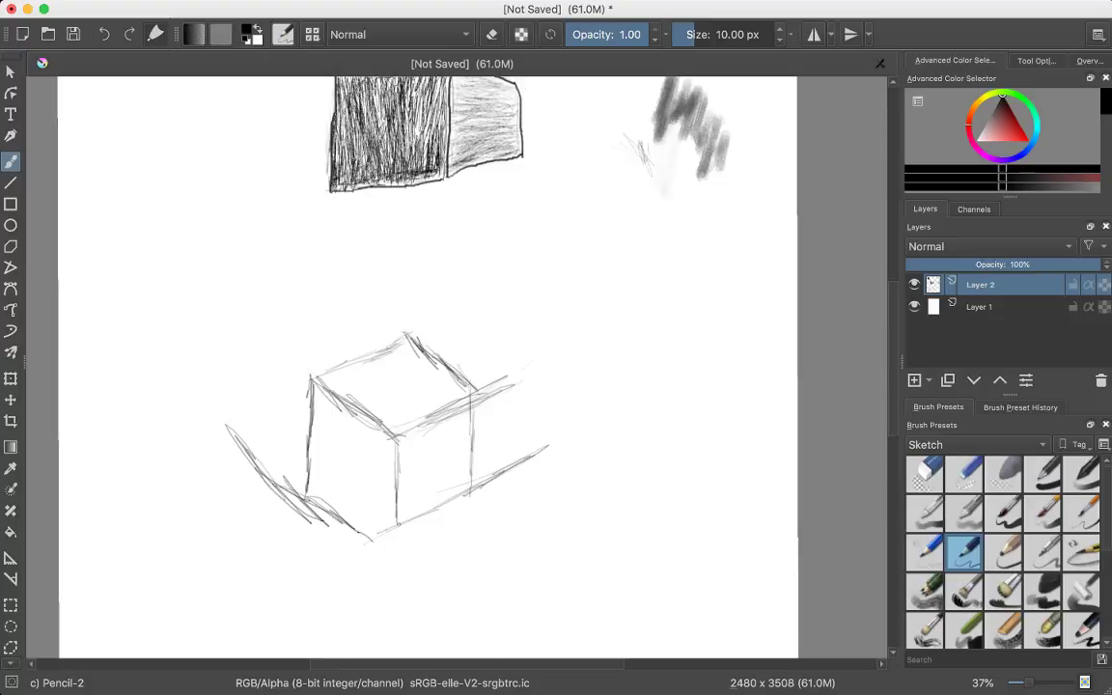
mouse_move(374, 537)
left_mouse_down()
mouse_move(431, 512)
mouse_move(361, 500)
mouse_move(312, 460)
left_mouse_up()
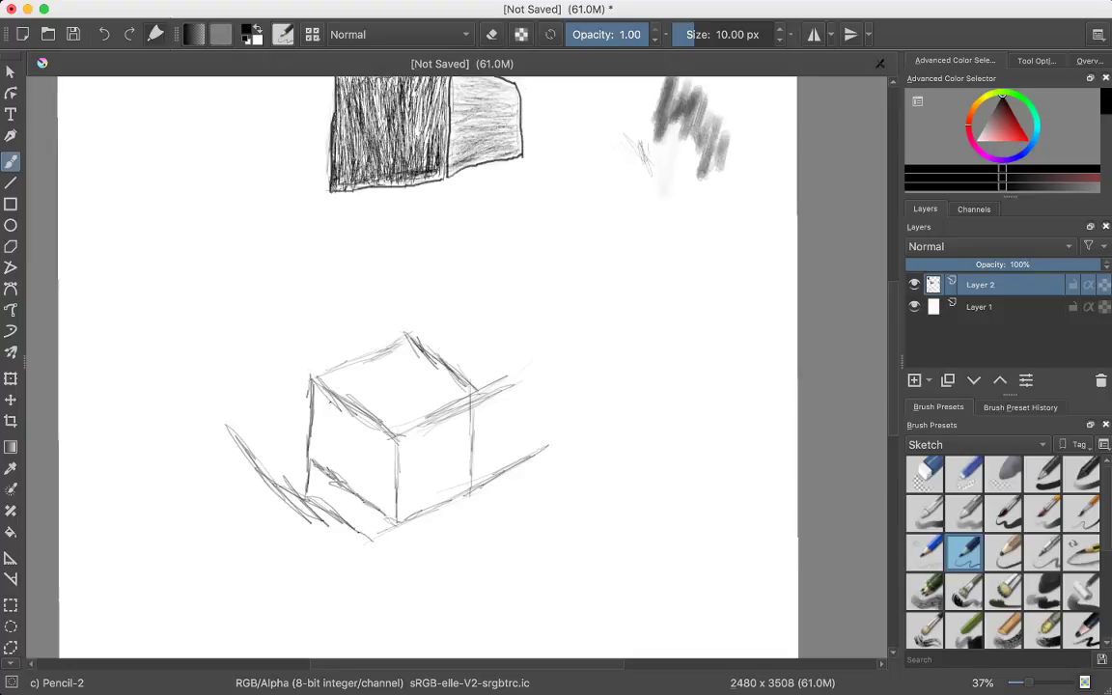
left_click_drag(335, 403, 333, 481)
left_click_drag(335, 411, 334, 433)
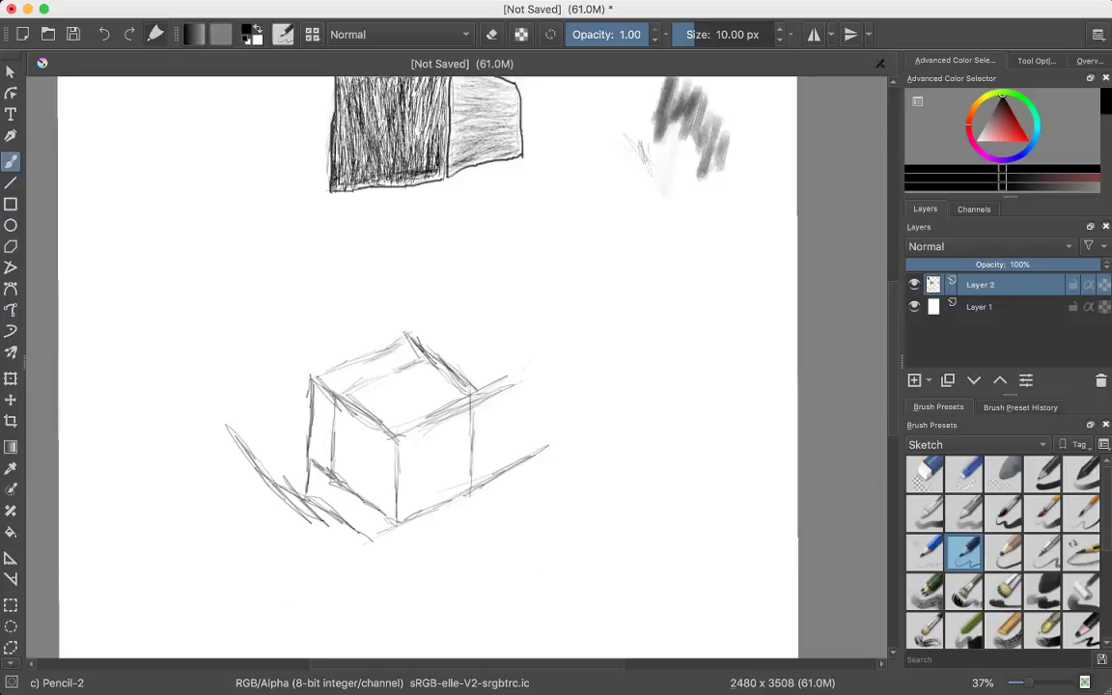
Erase the lines overshooting the cube's right side and the old curved strokes at its lower left using Eraser Circle.
key("e")
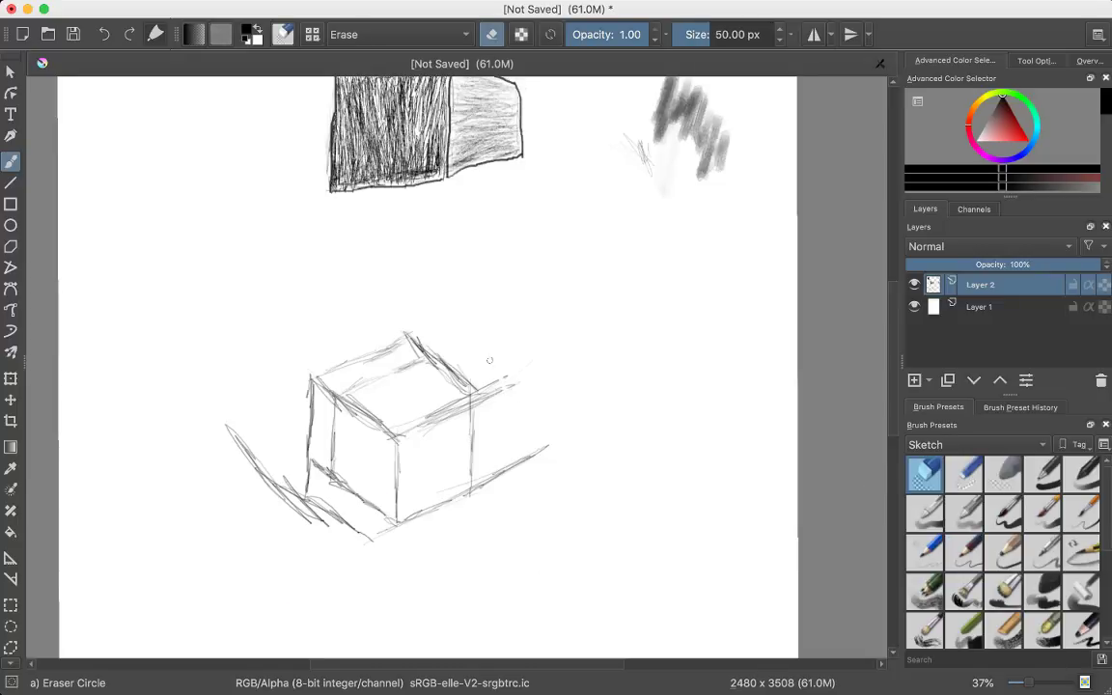
mouse_move(478, 393)
left_mouse_down()
mouse_move(484, 362)
mouse_move(506, 387)
mouse_move(498, 468)
mouse_move(483, 460)
mouse_move(480, 486)
mouse_move(485, 472)
mouse_move(525, 461)
mouse_move(533, 456)
left_mouse_up()
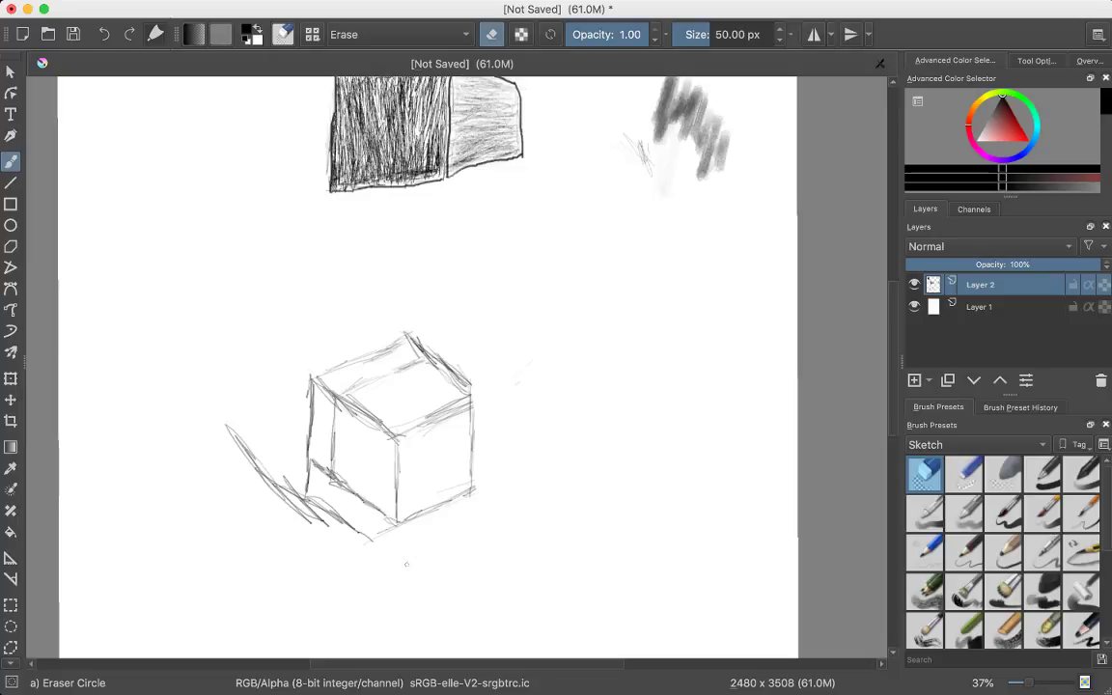
mouse_move(343, 521)
left_mouse_down()
mouse_move(377, 535)
mouse_move(298, 507)
mouse_move(282, 485)
mouse_move(319, 503)
mouse_move(246, 449)
mouse_move(251, 466)
left_mouse_up()
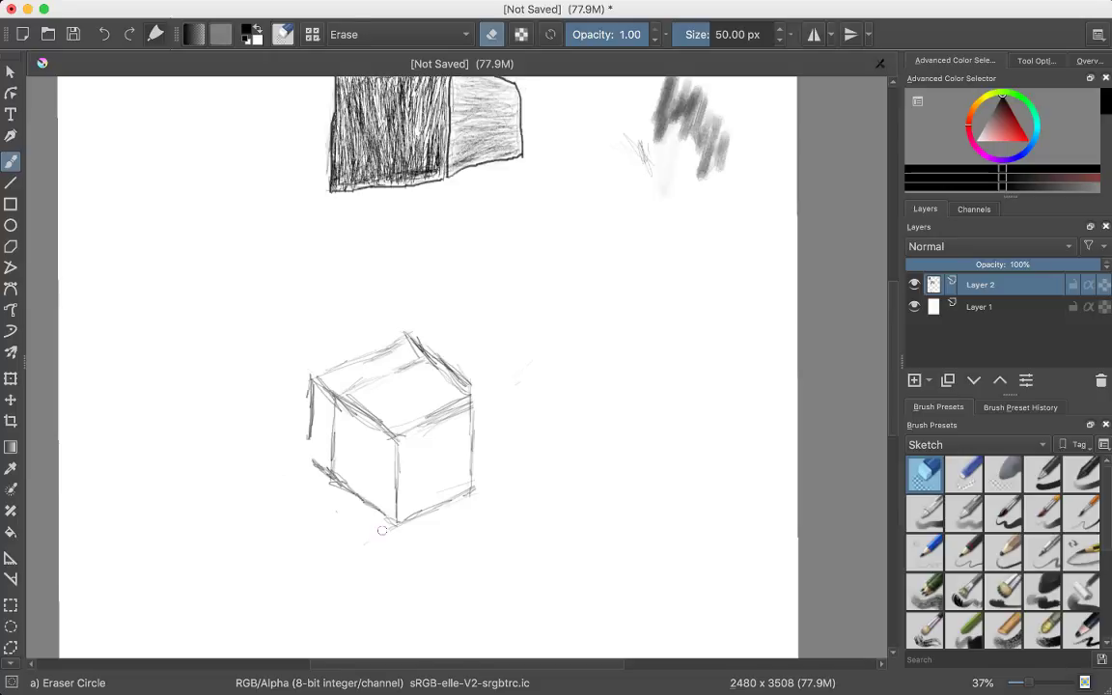
Erase the cube's old outer left and top back edges and the corner overshoots, and return to the Pencil-2 brush.
mouse_move(387, 534)
left_mouse_down()
mouse_move(315, 485)
mouse_move(328, 451)
left_mouse_up()
left_click_drag(312, 400, 311, 444)
mouse_move(310, 444)
left_mouse_down()
mouse_move(324, 369)
mouse_move(412, 334)
mouse_move(316, 400)
left_mouse_up()
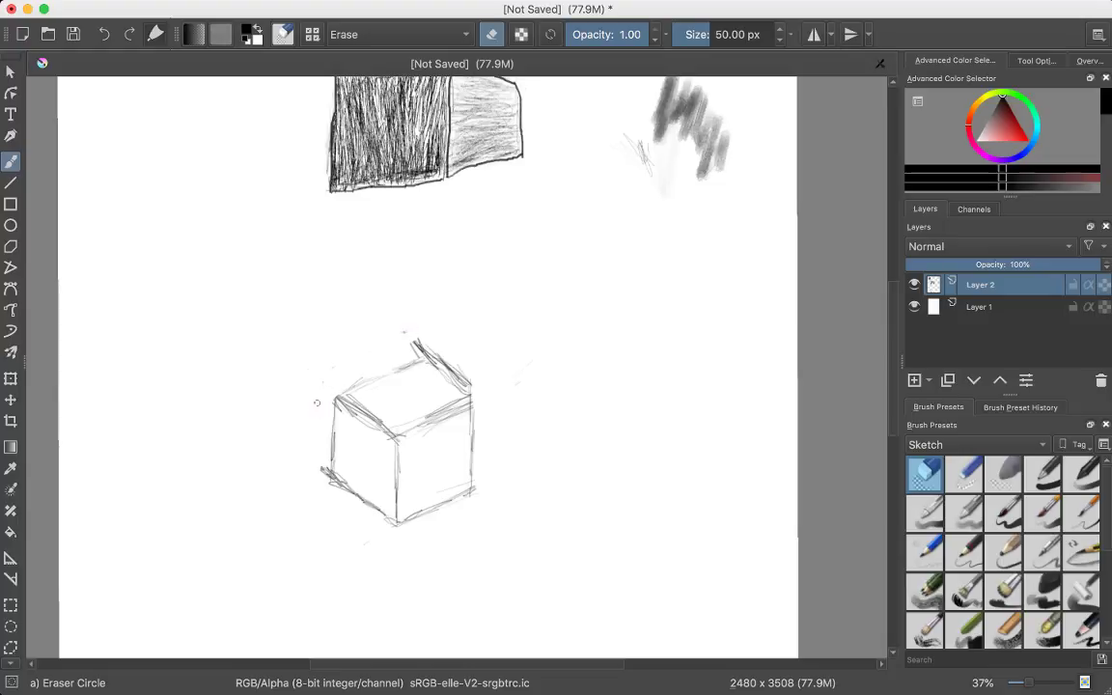
left_click_drag(320, 461, 324, 475)
mouse_move(423, 334)
left_mouse_down()
mouse_move(414, 341)
mouse_move(430, 346)
left_mouse_up()
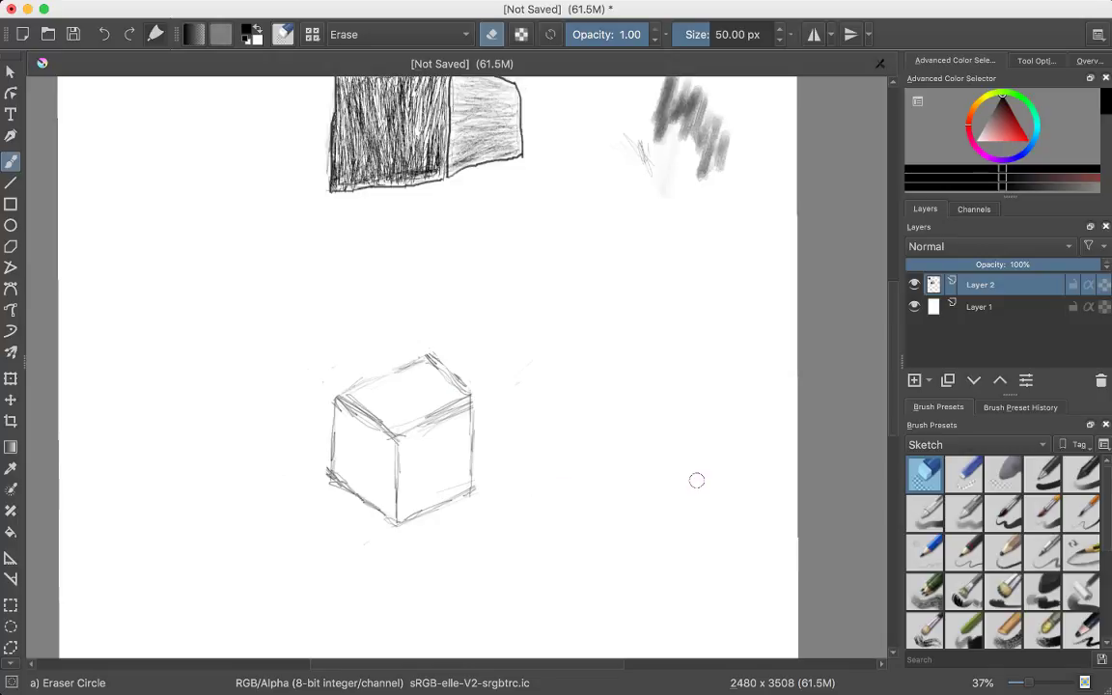
key("/")
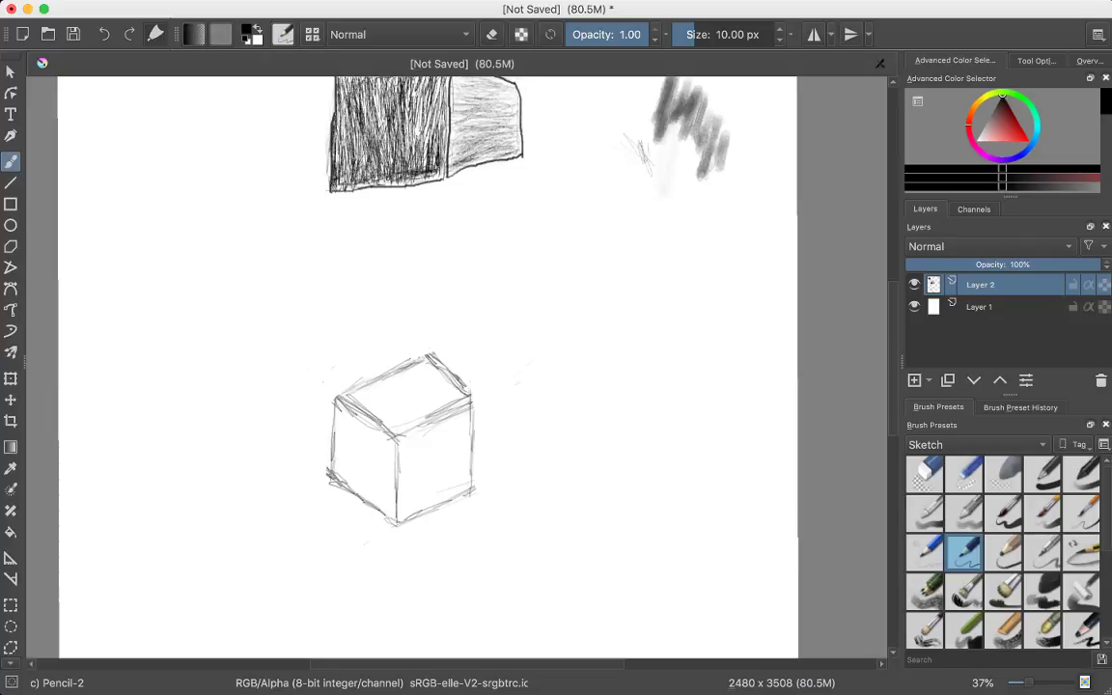
Trace the edges of the cube's right face with heavier dark lines using the Pencil-3 Large 4B brush.
left_click(963, 474)
left_click(924, 474)
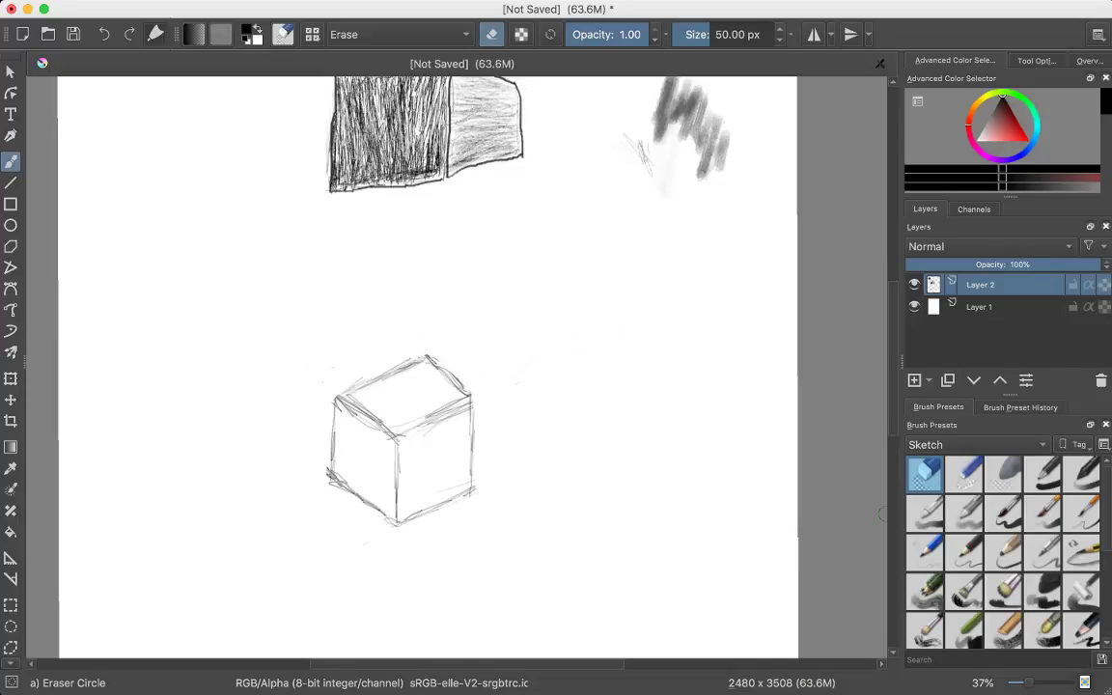
key("slash")
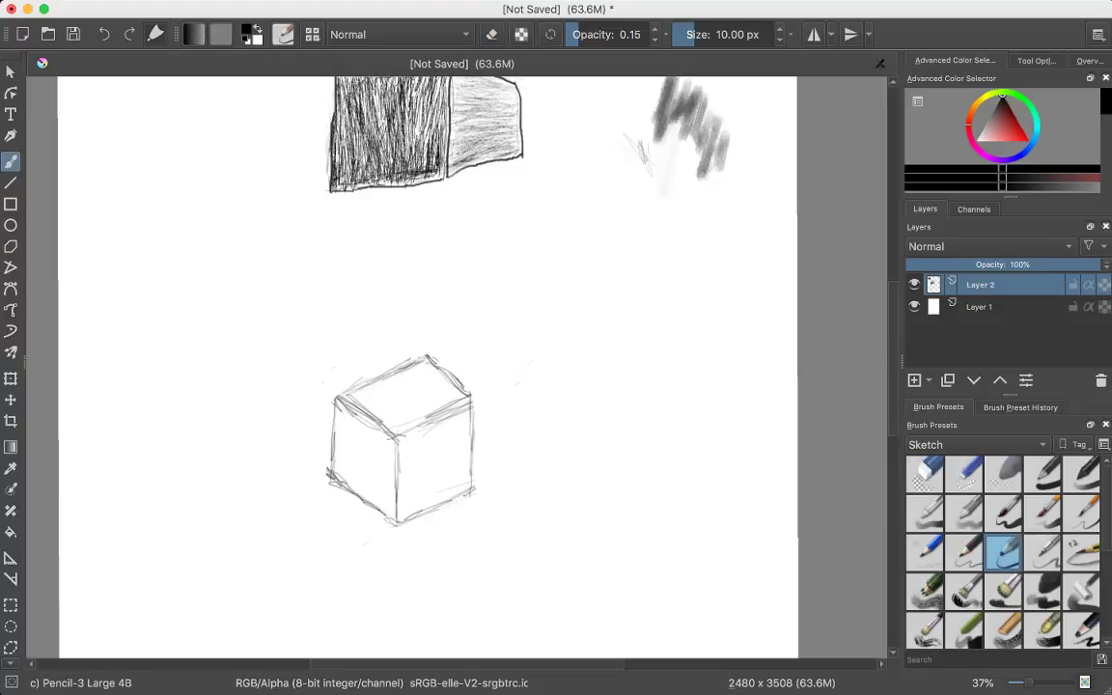
left_click_drag(397, 439, 396, 521)
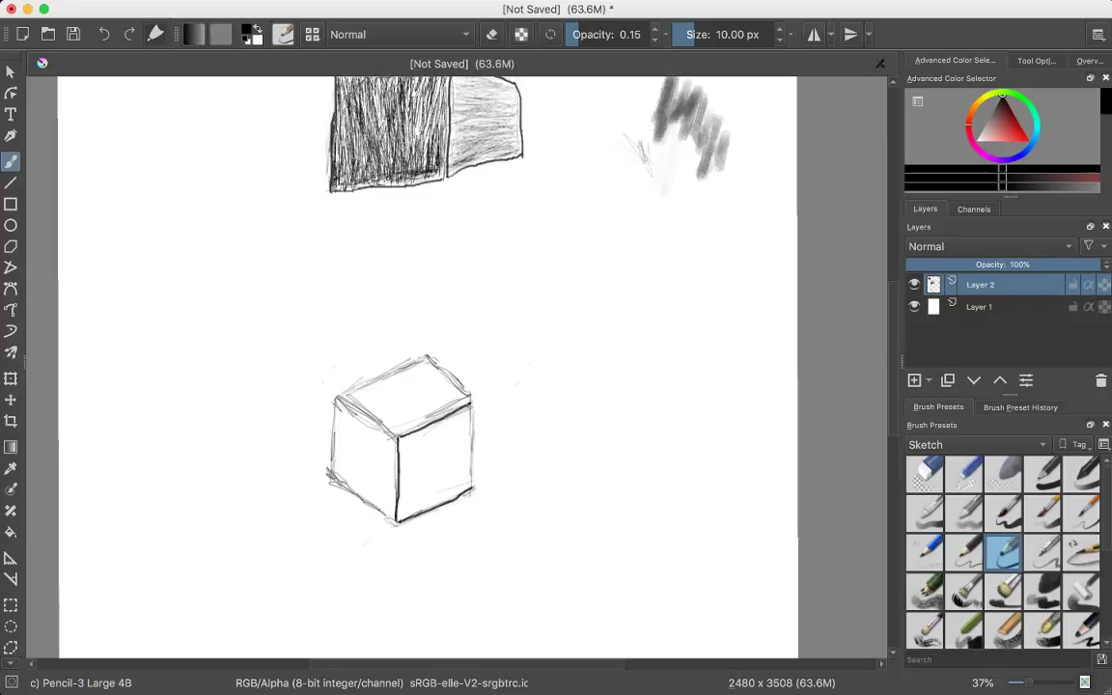
left_click_drag(471, 404, 477, 439)
key("super+z")
left_click_drag(472, 402, 472, 479)
key("super+z")
Trace the cube's left face and the back edges of its top face with the same dark outline.
left_click_drag(335, 398, 367, 417)
key("ctrl+z")
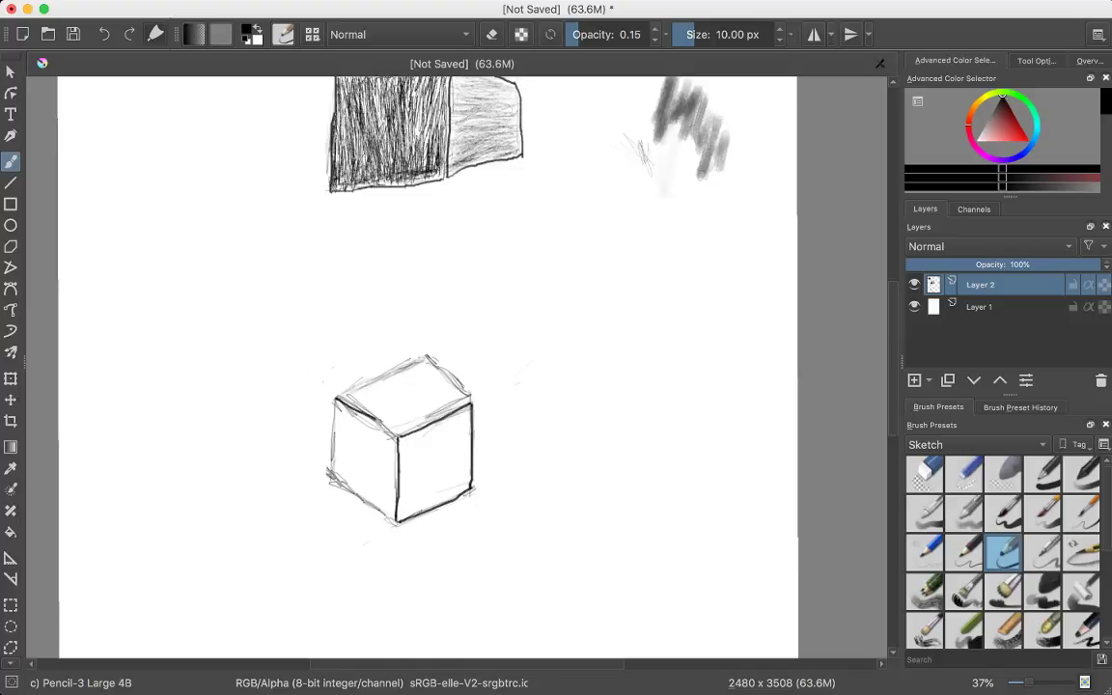
left_click_drag(335, 398, 398, 434)
left_click_drag(396, 520, 324, 472)
left_click_drag(334, 399, 325, 482)
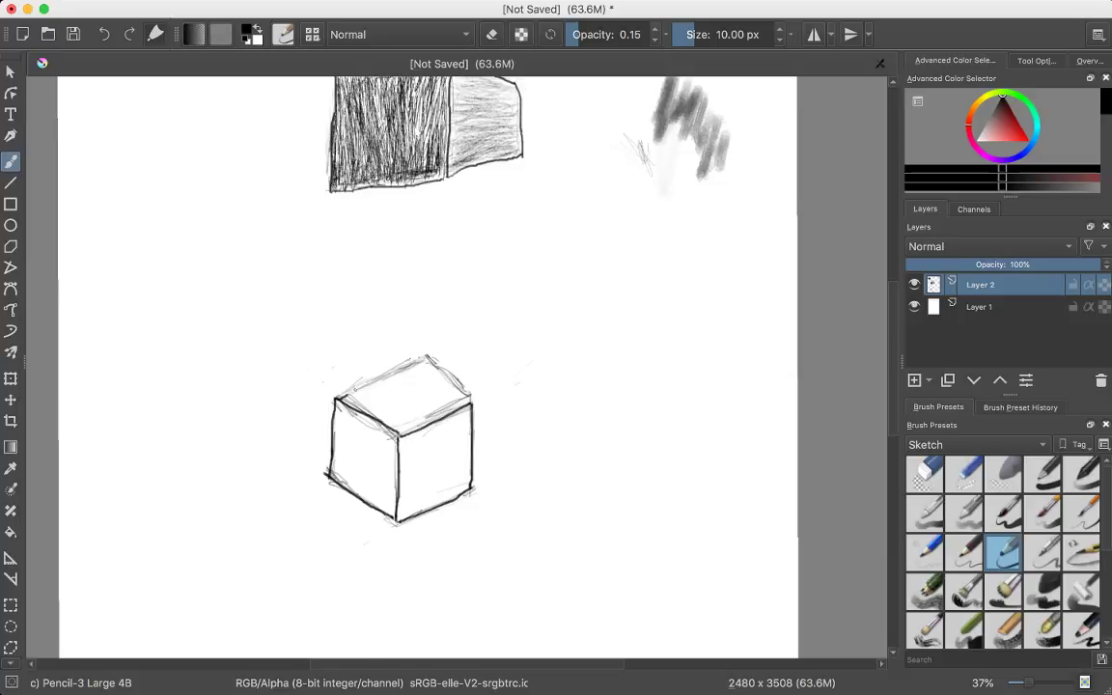
left_click_drag(335, 398, 364, 379)
left_click_drag(422, 355, 440, 370)
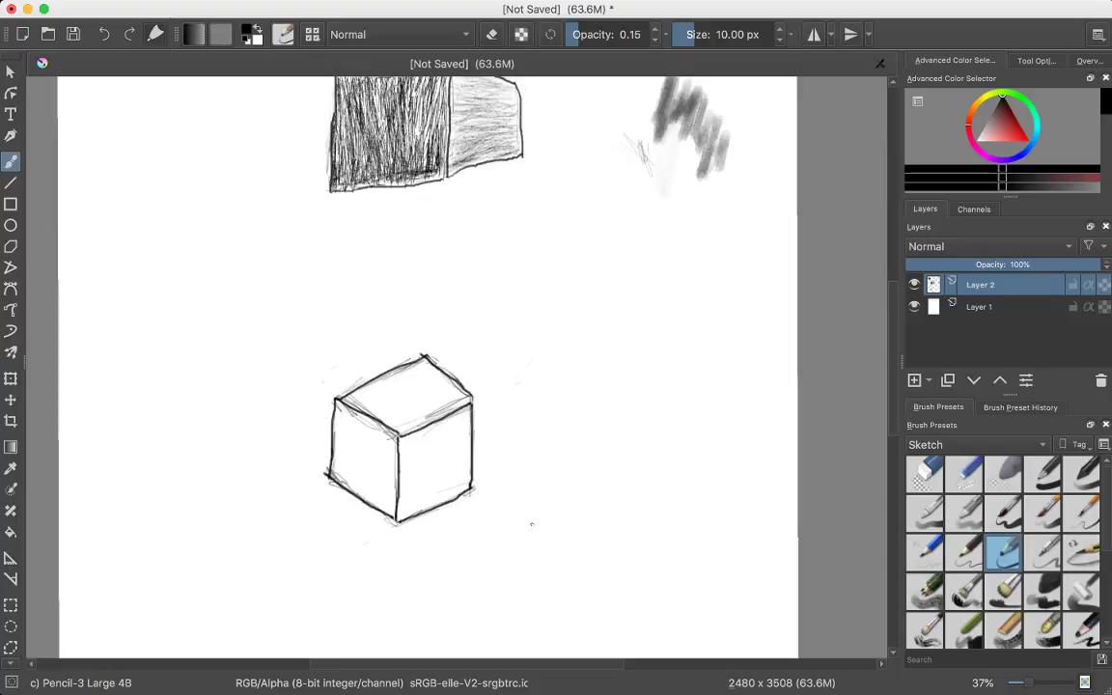
Review the shaded square and box and their light arrows above the outlined cube.
scroll(548, 369, "up", 3)
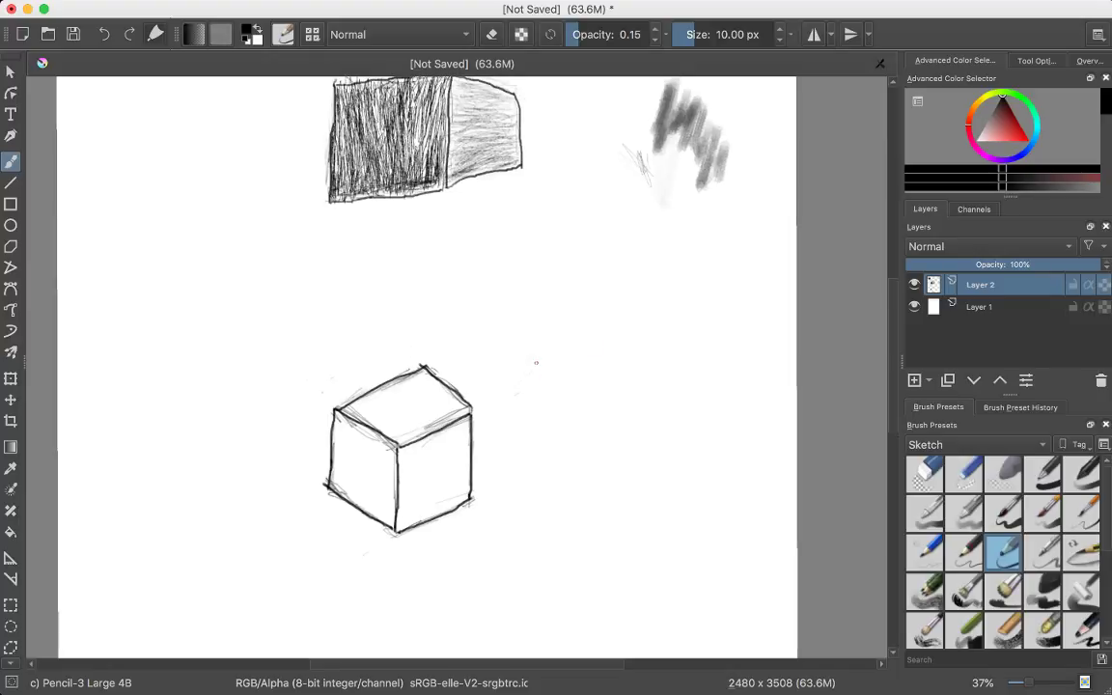
scroll(529, 360, "up", 10)
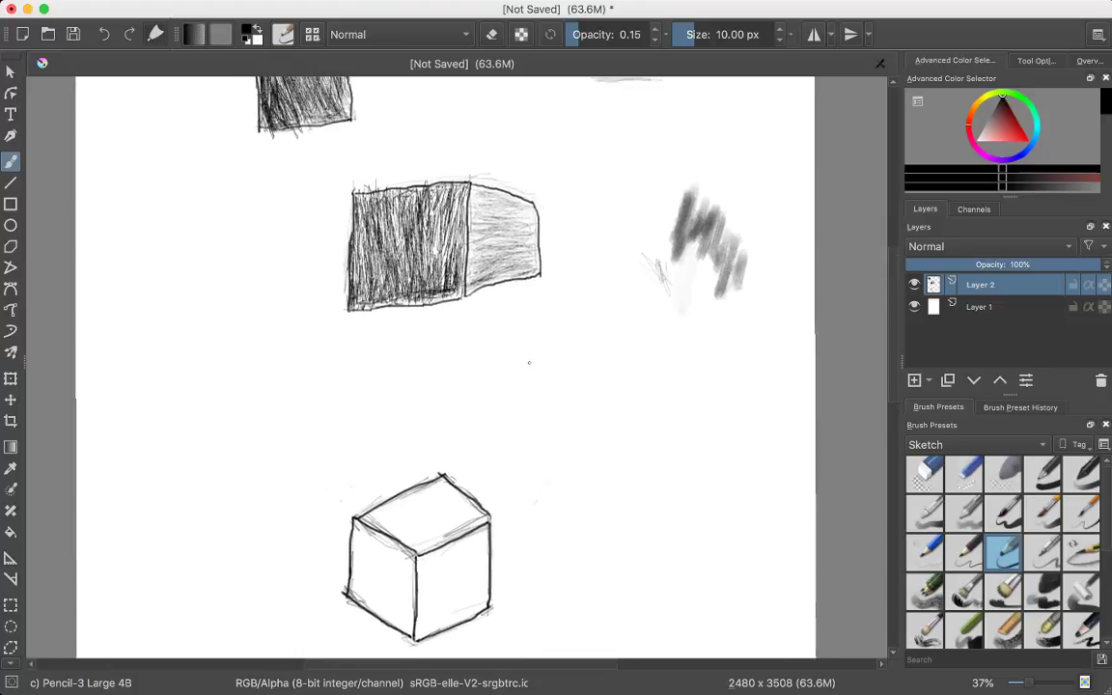
scroll(533, 358, "up", 13)
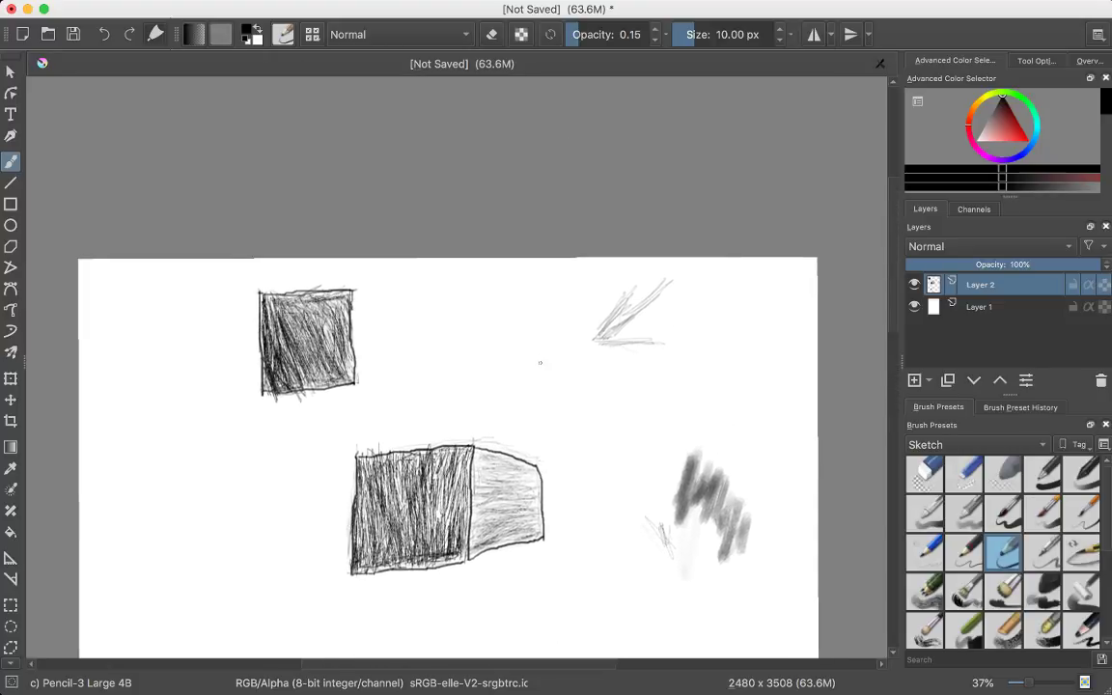
scroll(555, 380, "up", 2)
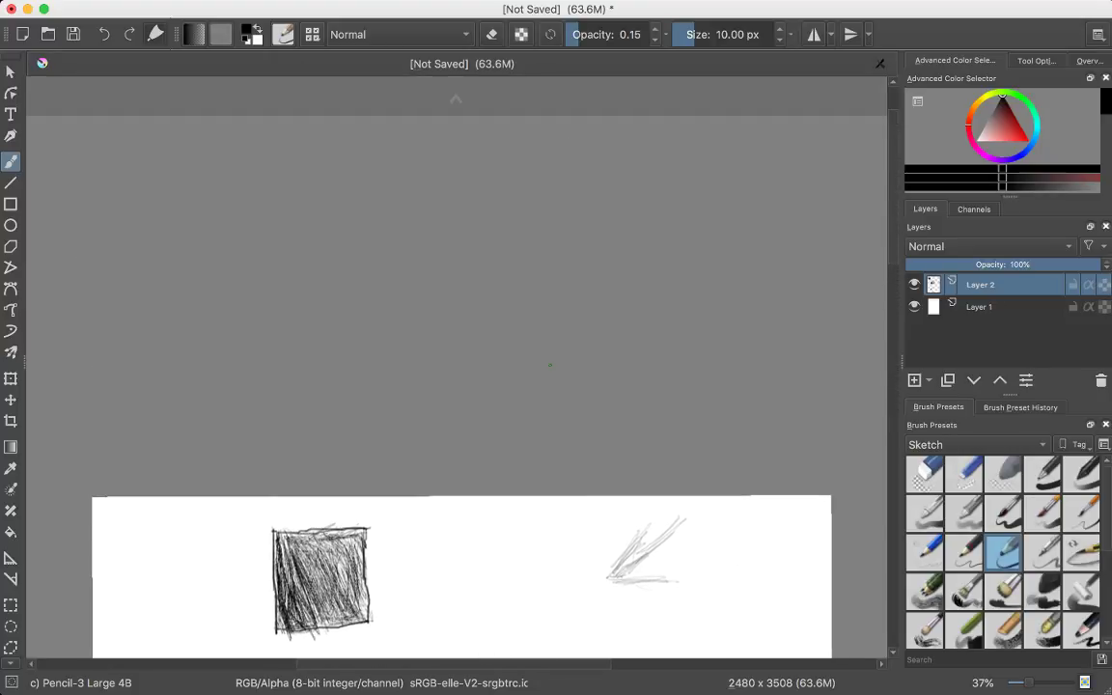
scroll(558, 328, "down", 6)
scroll(560, 279, "down", 8)
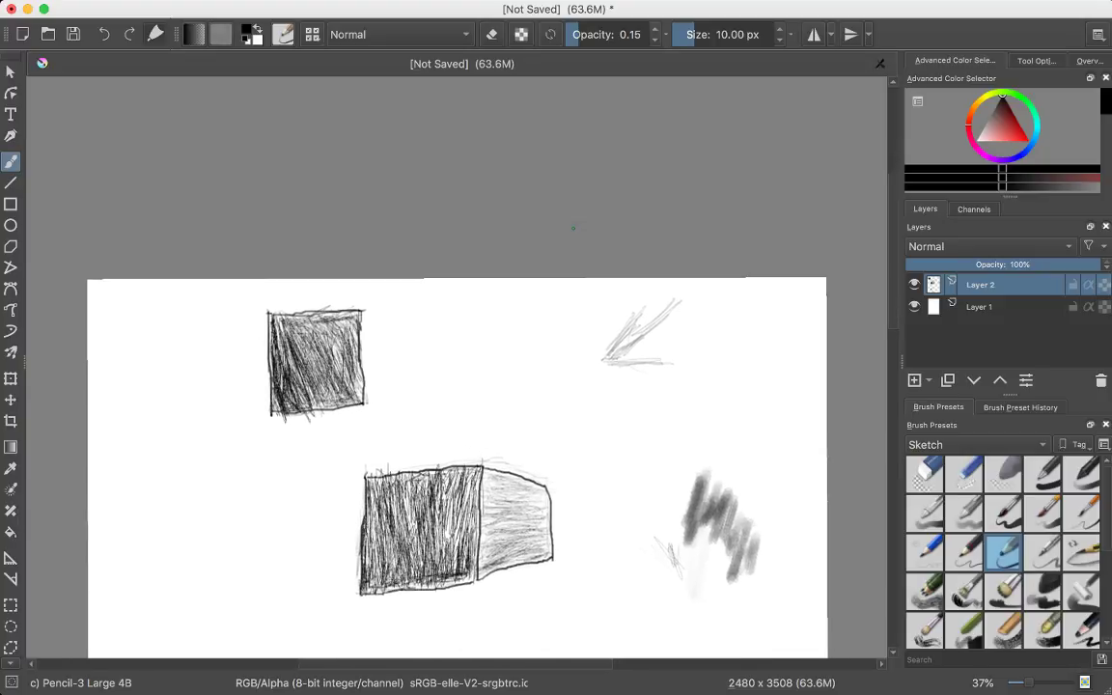
scroll(473, 366, "down", 3)
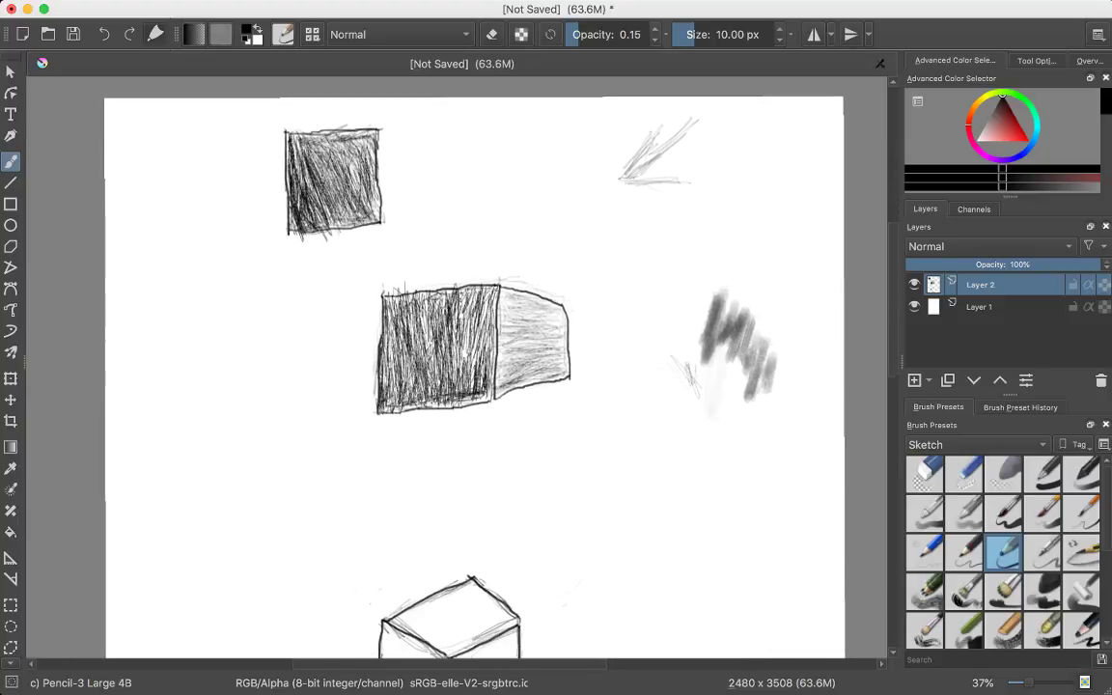
scroll(468, 367, "down", 4)
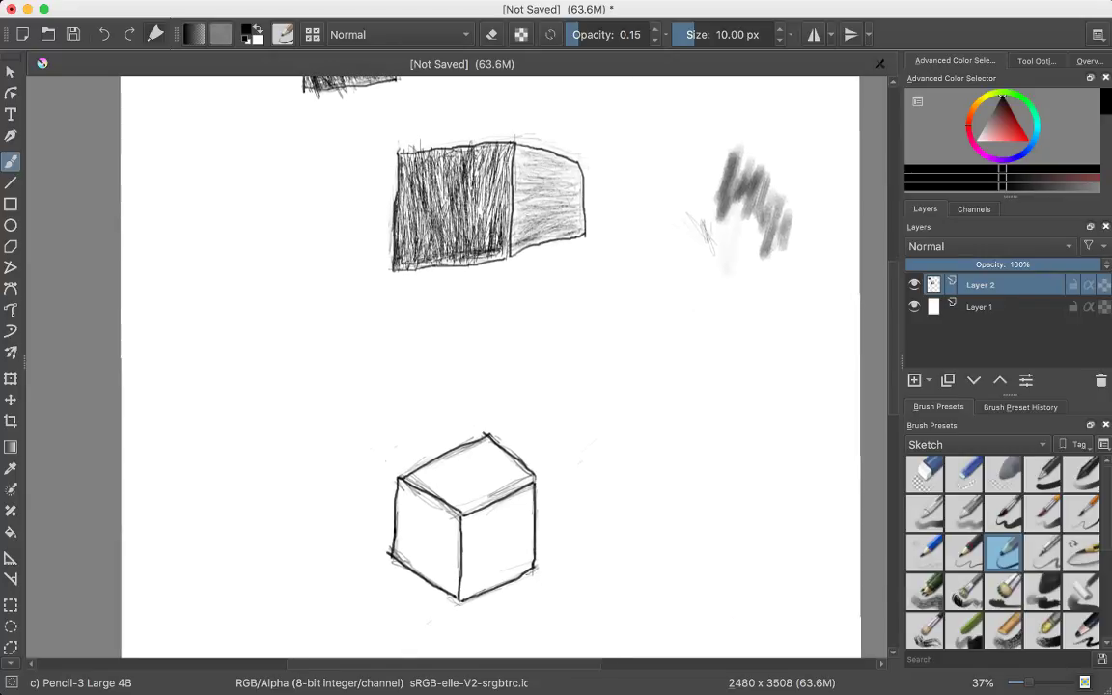
Sketch an arrow pointing down toward the cube from its upper right with Pencil-1 Hard, and lightly shade the cube's top face.
left_click(965, 552)
left_click(924, 552)
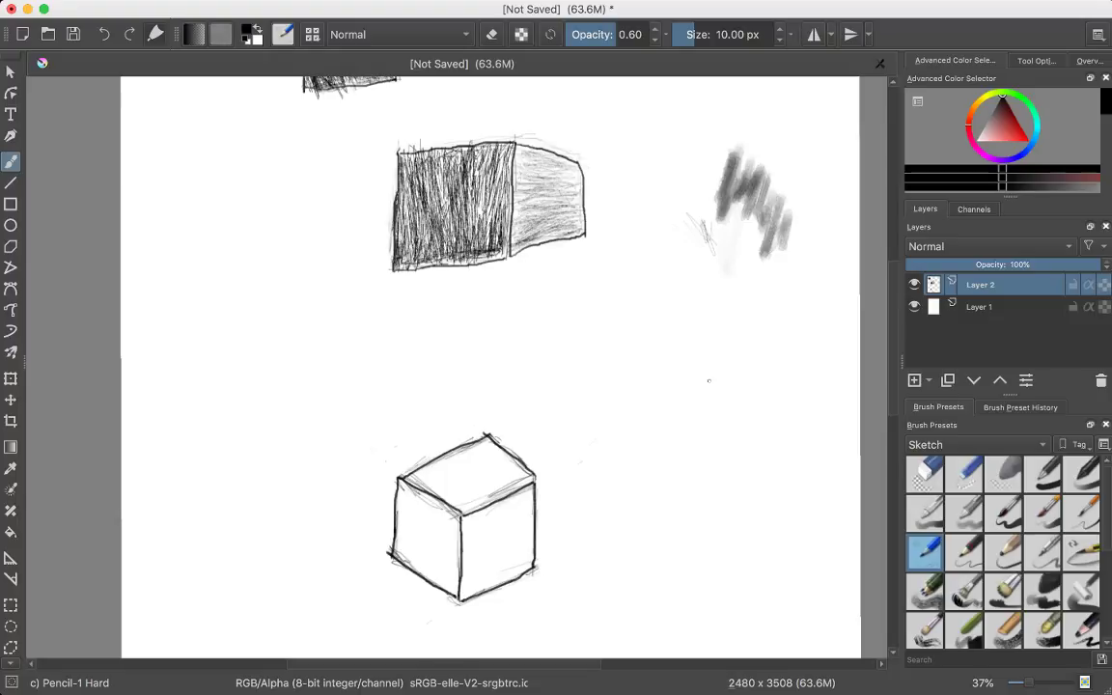
mouse_move(660, 405)
left_mouse_down()
mouse_move(705, 373)
mouse_move(707, 382)
mouse_move(683, 396)
mouse_move(709, 361)
mouse_move(679, 409)
mouse_move(703, 430)
mouse_move(669, 430)
mouse_move(671, 409)
mouse_move(712, 410)
mouse_move(634, 406)
mouse_move(660, 416)
mouse_move(676, 400)
mouse_move(672, 368)
mouse_move(660, 388)
mouse_move(667, 348)
mouse_move(653, 404)
mouse_move(780, 325)
mouse_move(679, 375)
mouse_move(730, 357)
mouse_move(792, 314)
left_mouse_up()
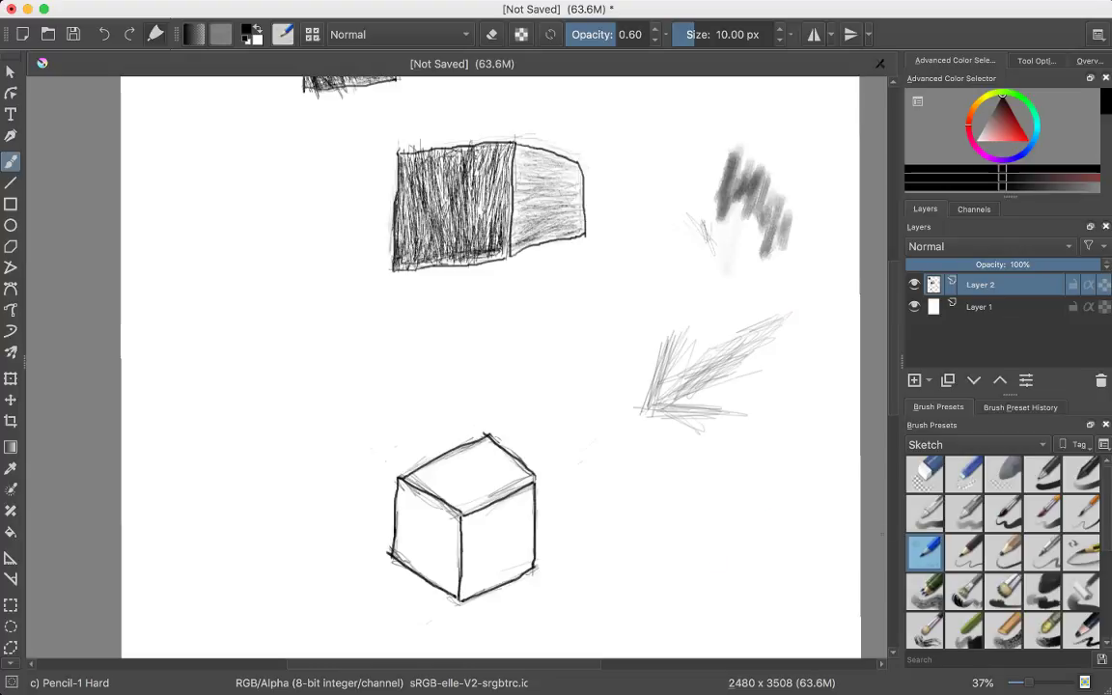
Shade the cube's left face with dense dark strokes and its right face with lighter slanted strokes using Pencil-5 Tilted.
left_click(1081, 552)
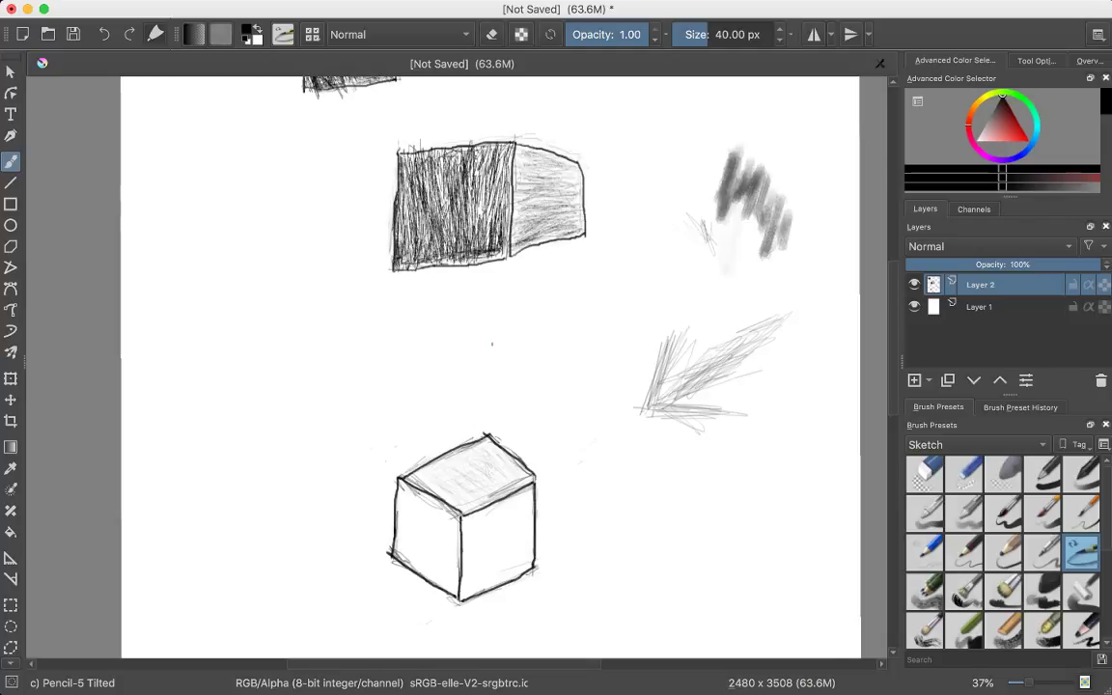
scroll(491, 344, "up", 5)
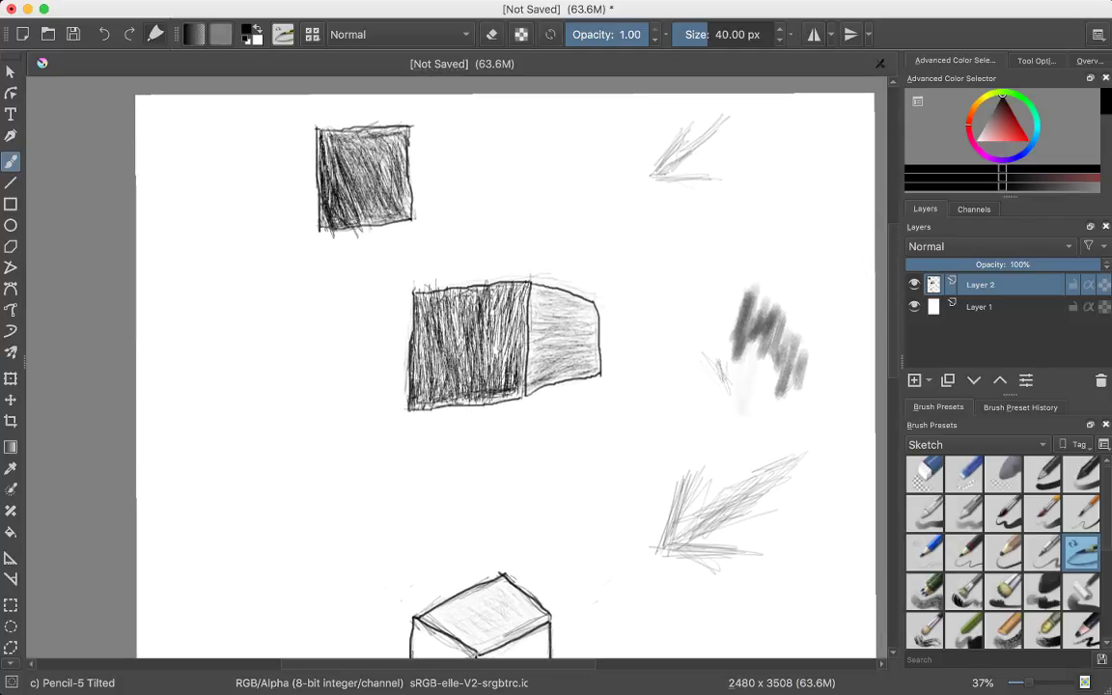
scroll(502, 367, "down", 2)
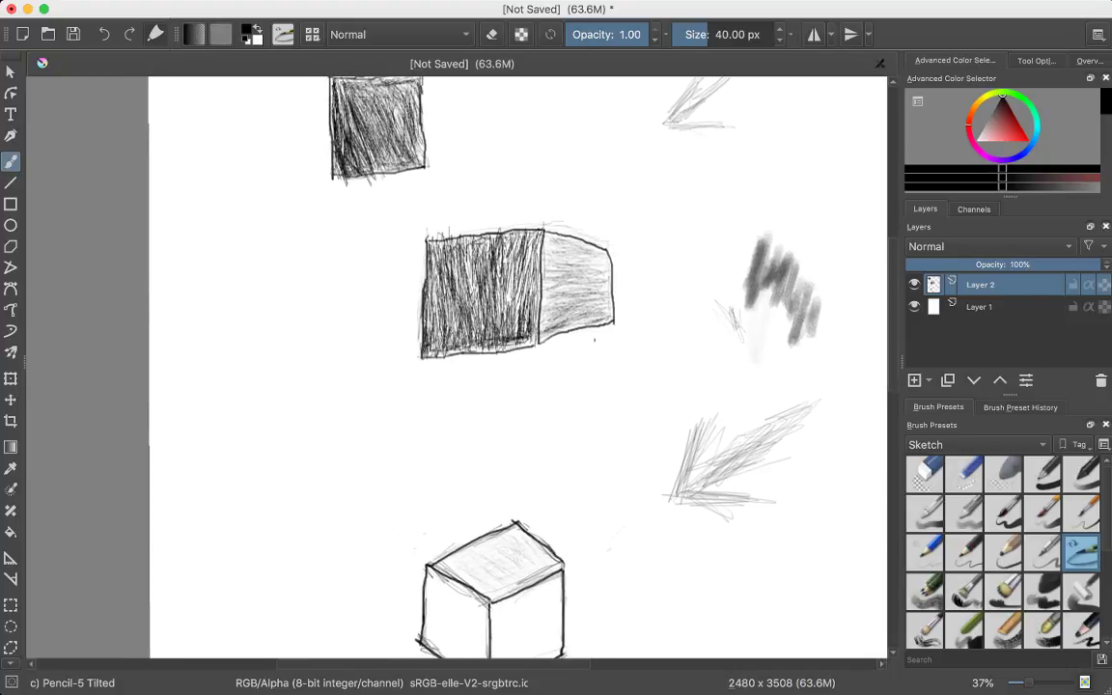
scroll(518, 367, "down", 4)
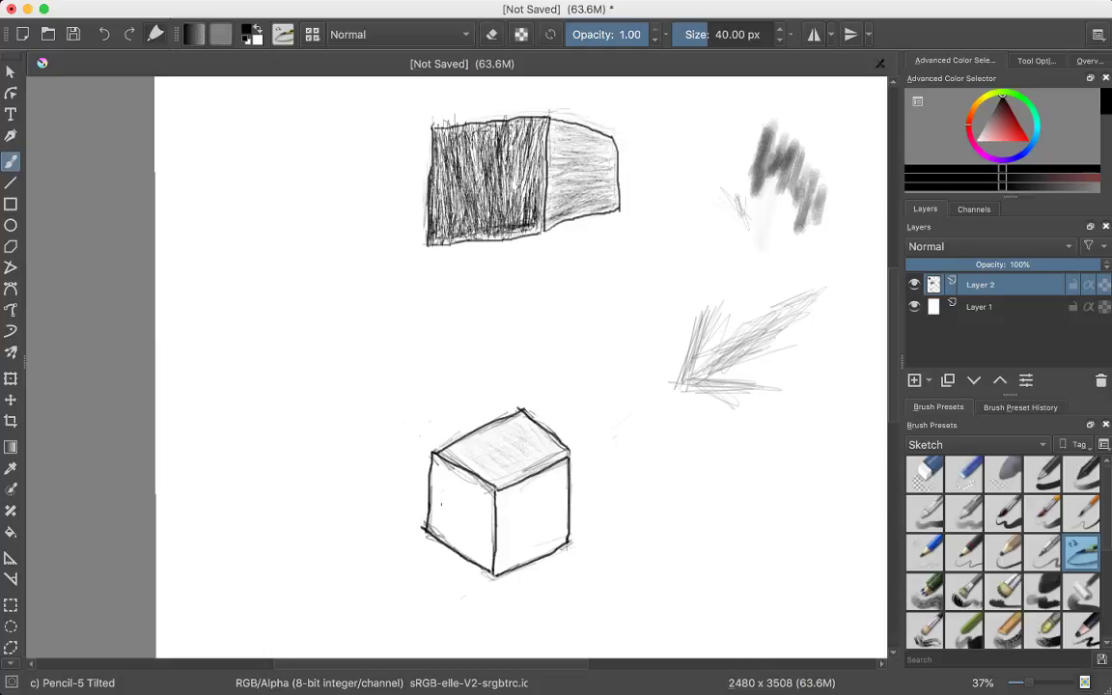
mouse_move(446, 488)
left_mouse_down()
mouse_move(440, 531)
mouse_move(438, 512)
left_mouse_up()
left_click_drag(440, 465, 435, 502)
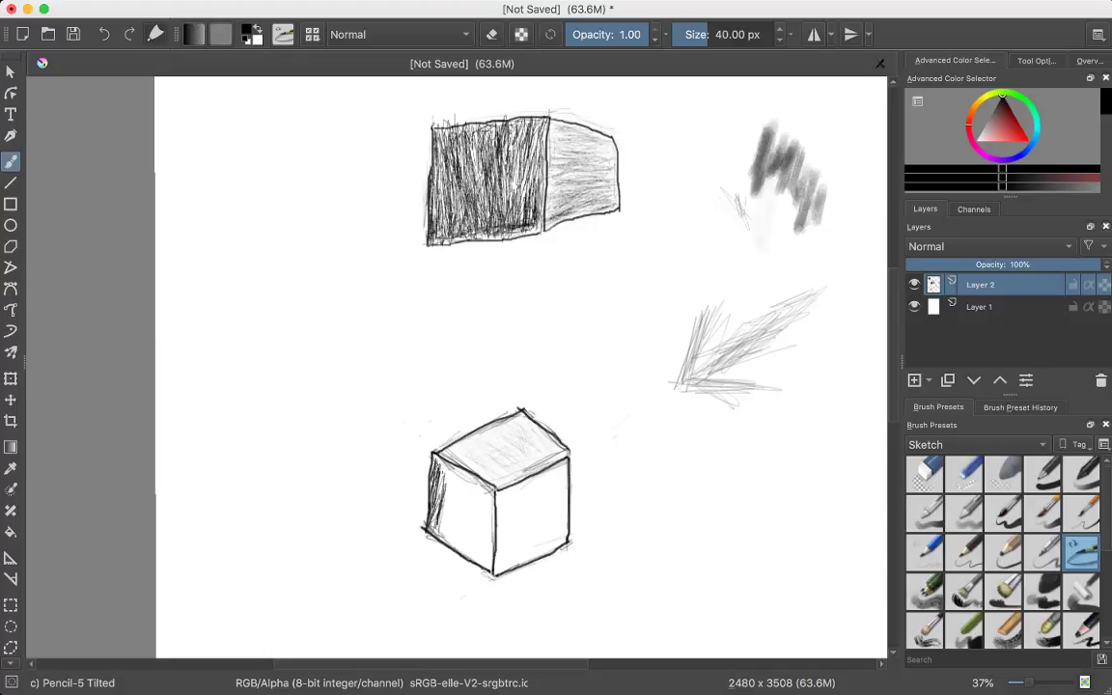
left_click_drag(453, 487, 443, 530)
mouse_move(465, 509)
left_mouse_down()
mouse_move(458, 537)
mouse_move(481, 548)
mouse_move(485, 534)
left_mouse_up()
mouse_move(477, 490)
left_mouse_down()
mouse_move(471, 510)
mouse_move(452, 505)
left_mouse_up()
mouse_move(459, 473)
left_mouse_down()
mouse_move(451, 503)
mouse_move(452, 492)
left_mouse_up()
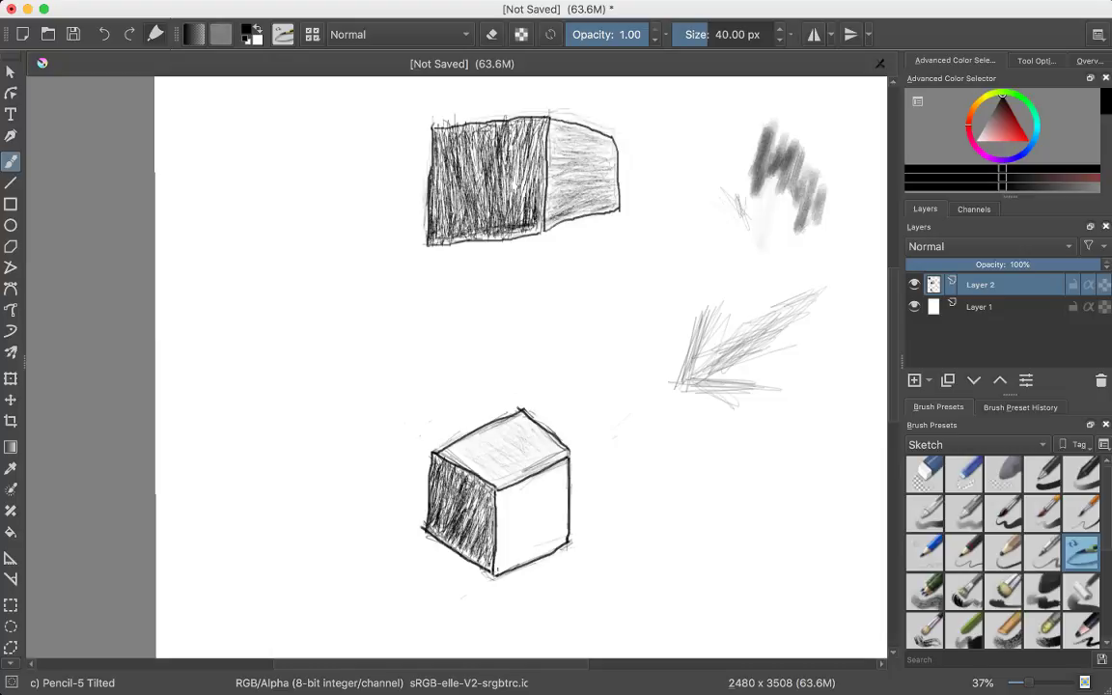
left_click_drag(503, 565, 540, 549)
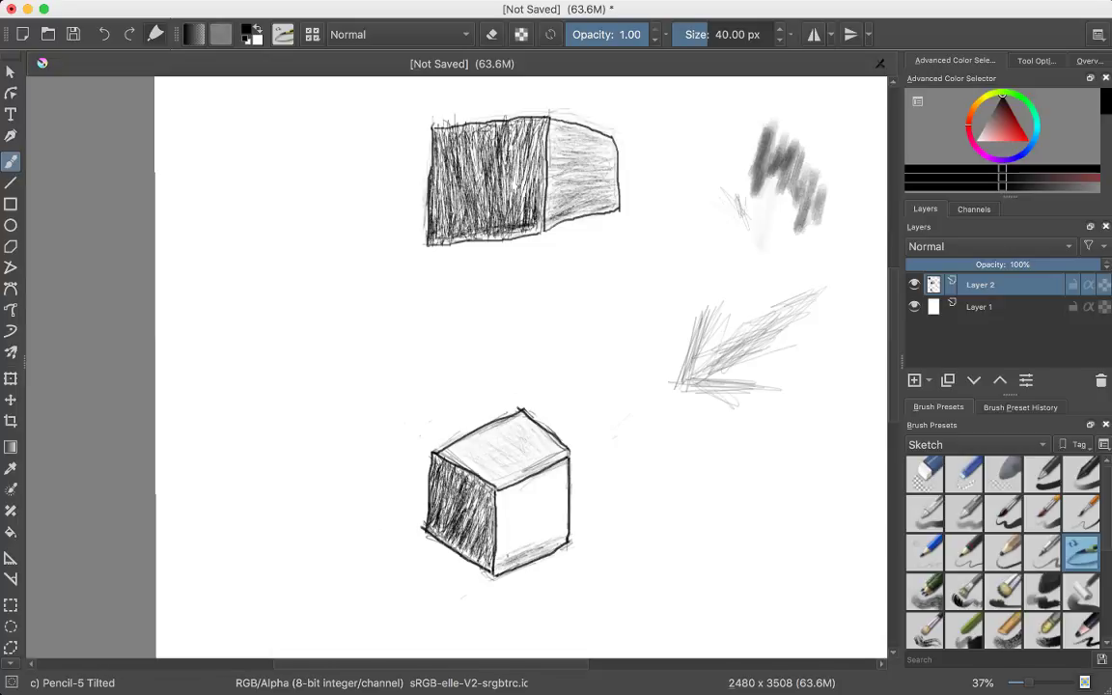
mouse_move(500, 548)
left_mouse_down()
mouse_move(554, 537)
mouse_move(532, 532)
left_mouse_up()
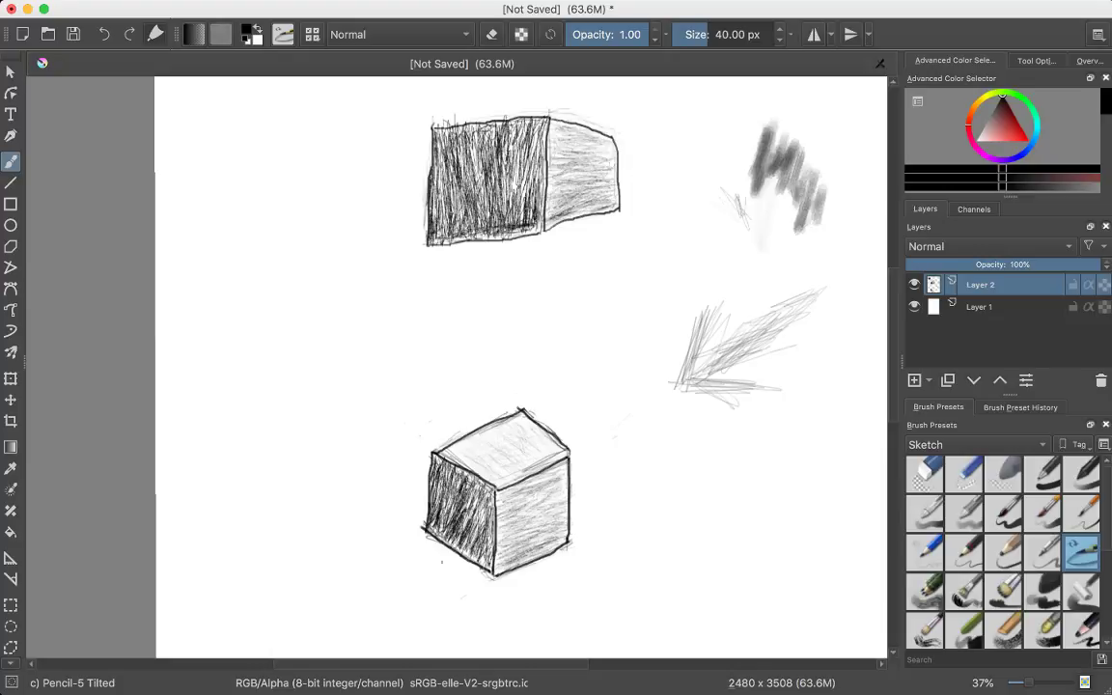
Examine the finished shading on the square, box and cube against the direction of their arrows.
scroll(478, 352, "up", 5)
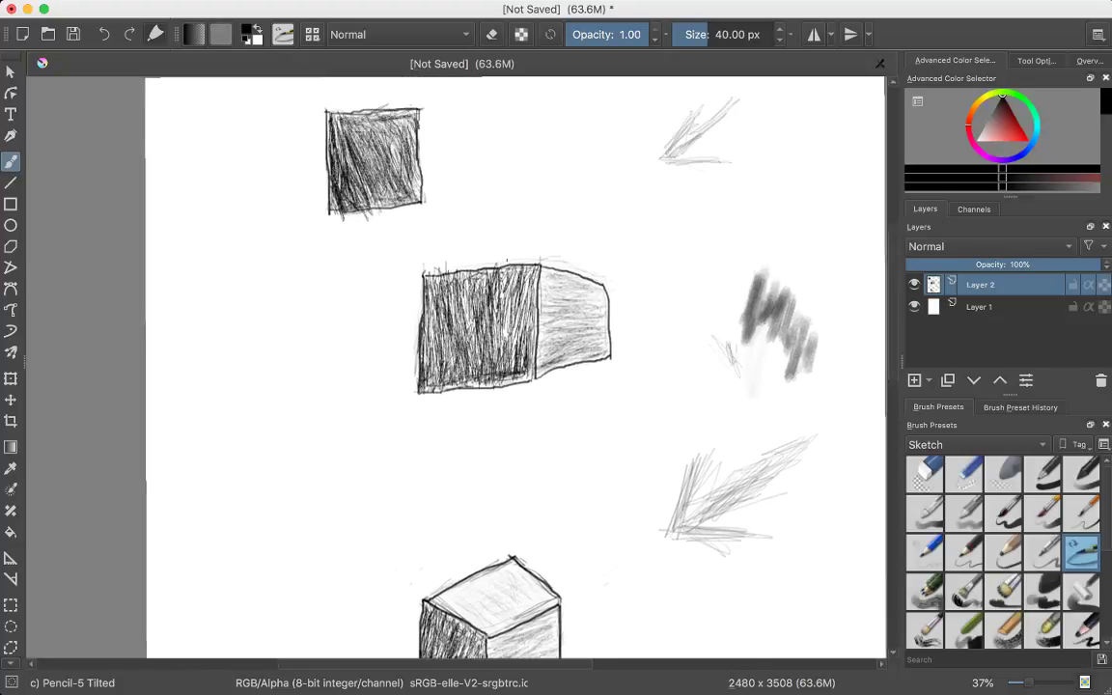
scroll(492, 281, "up", 2)
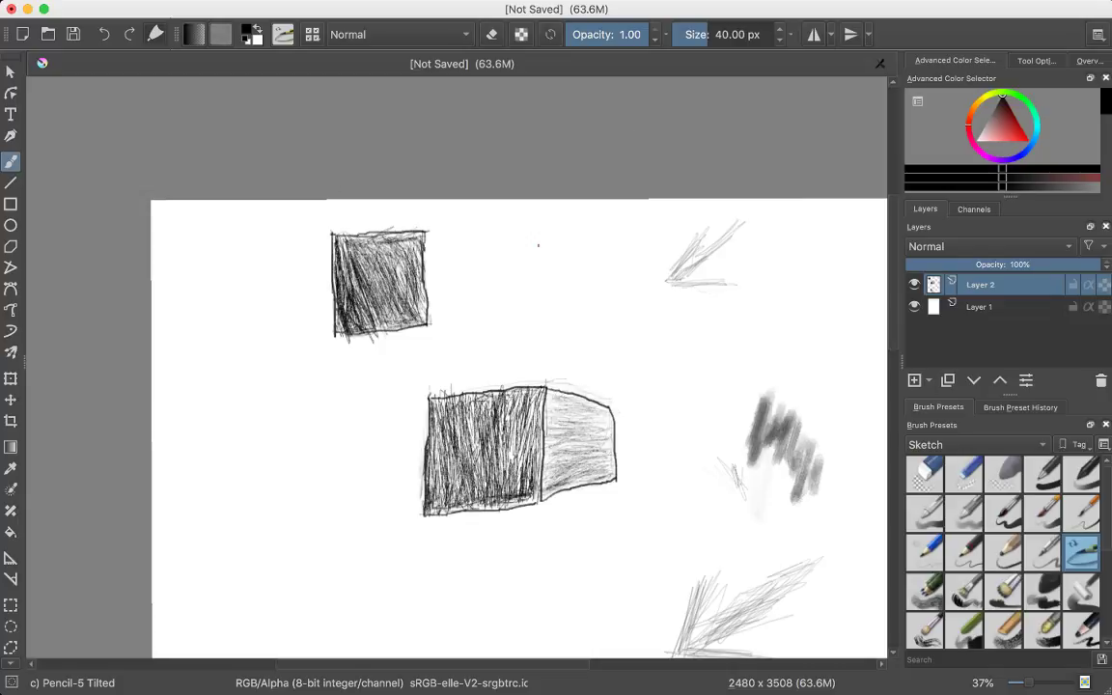
scroll(502, 424, "down", 6)
scroll(502, 425, "up", 1)
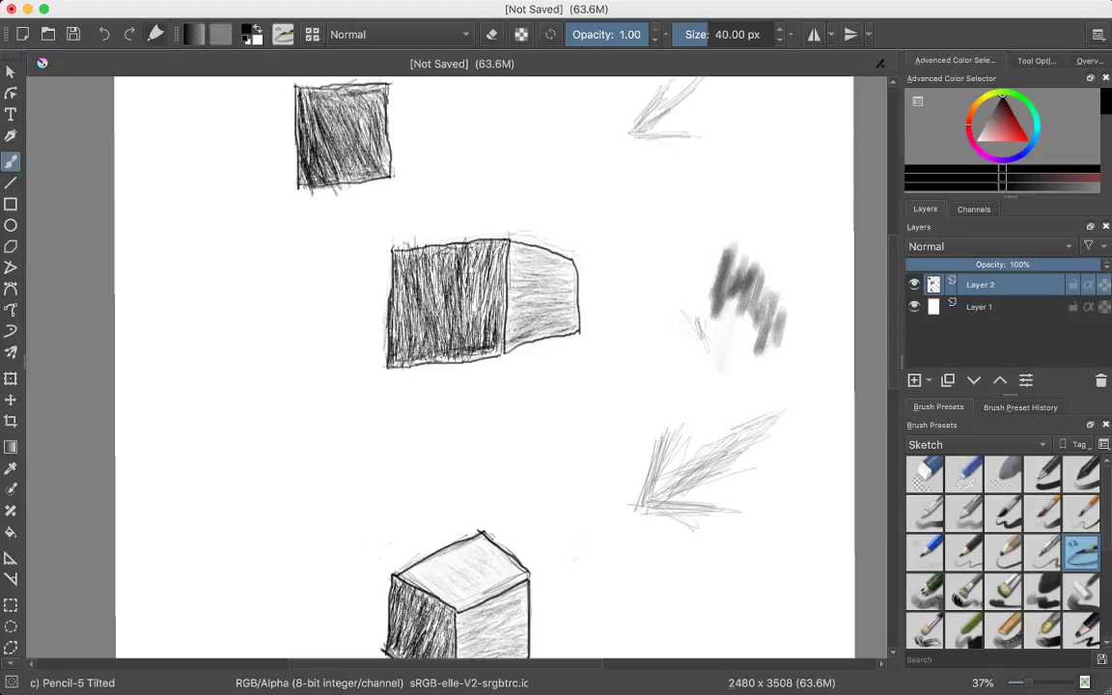
scroll(483, 367, "down", 5)
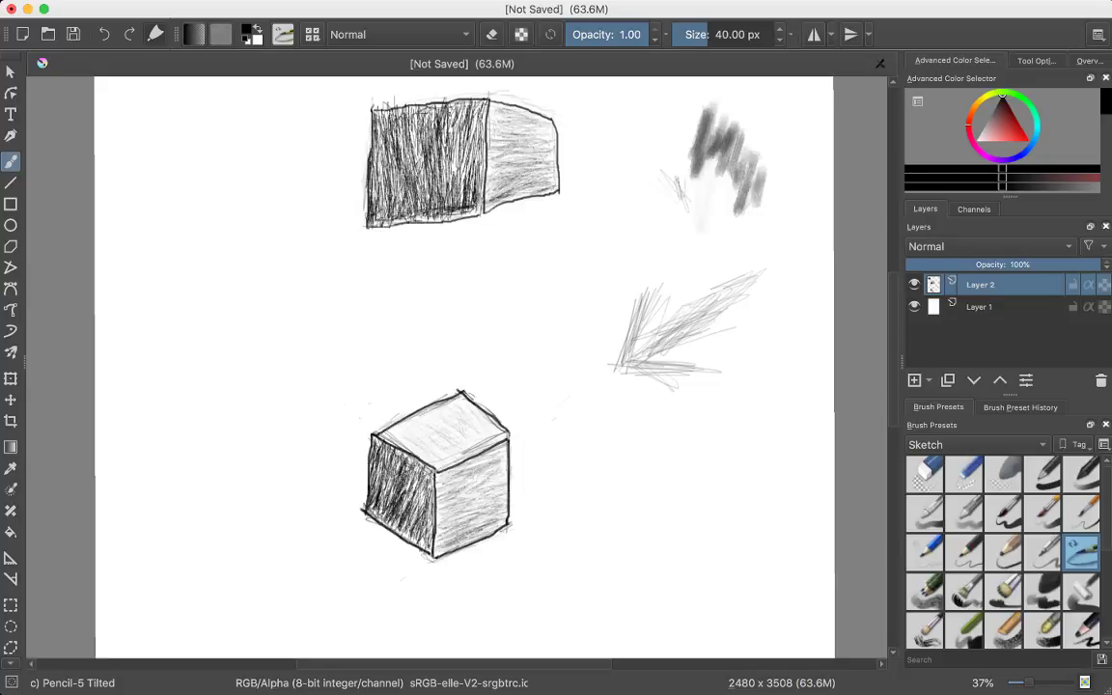
scroll(464, 367, "up", 3)
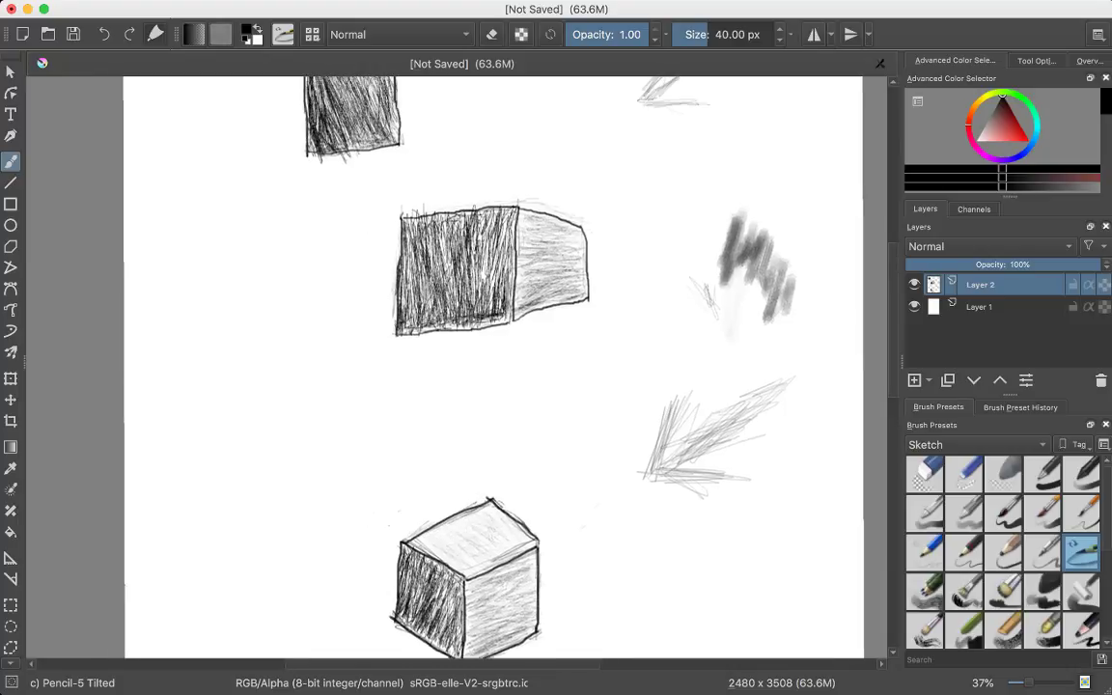
scroll(464, 367, "down", 1)
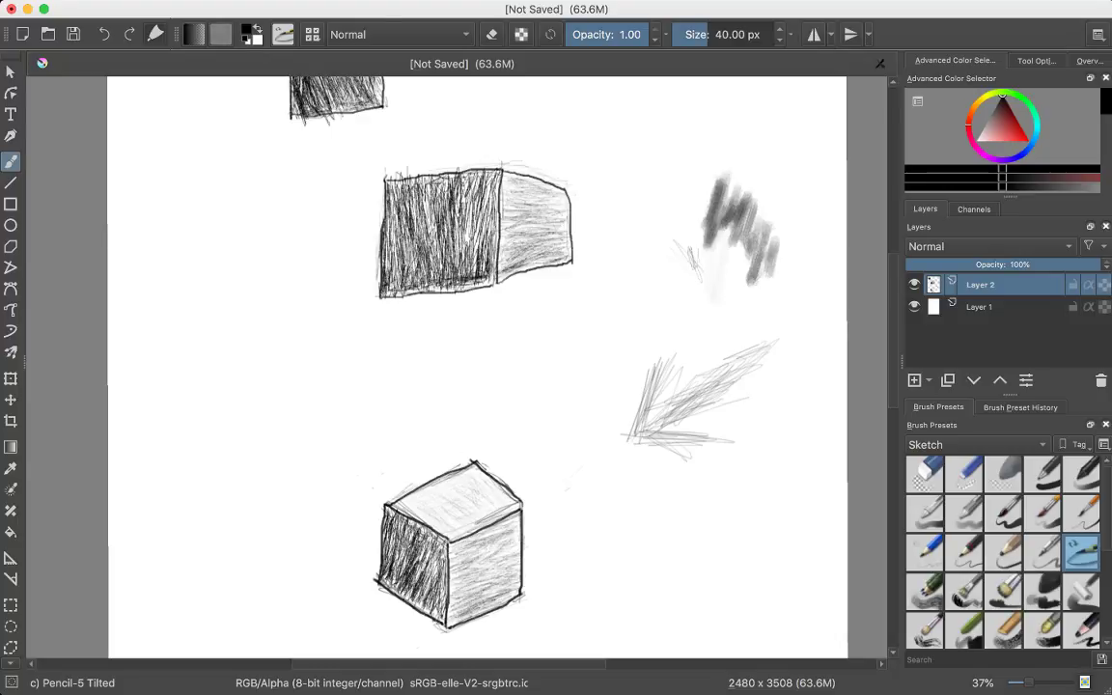
scroll(483, 367, "up", 3)
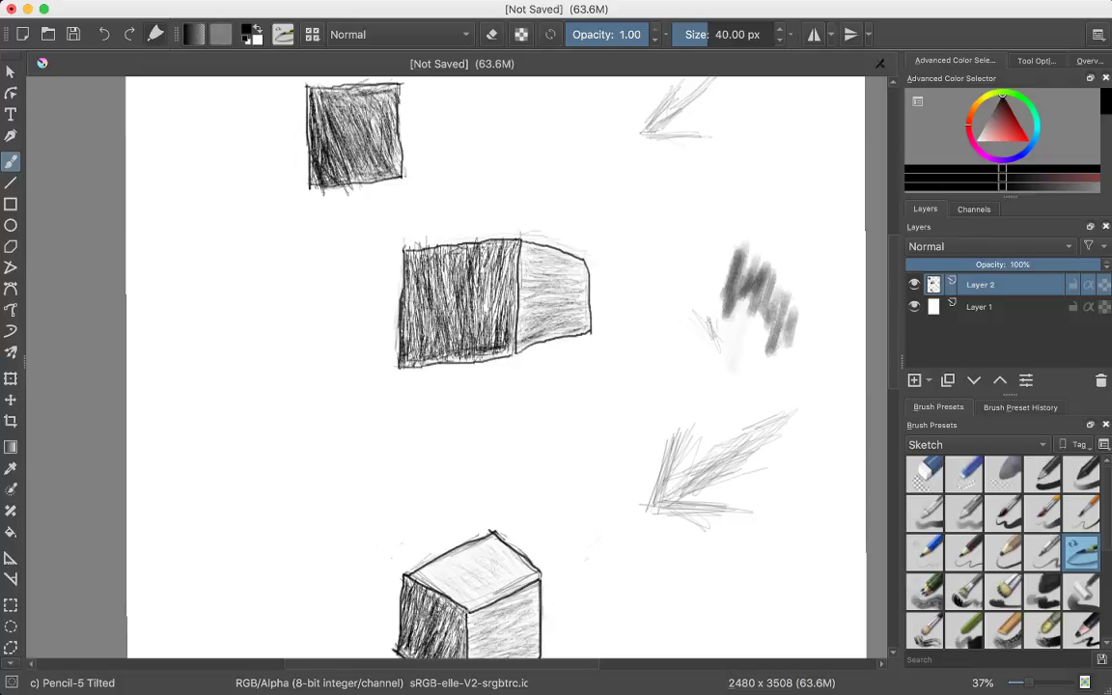
scroll(483, 367, "down", 3)
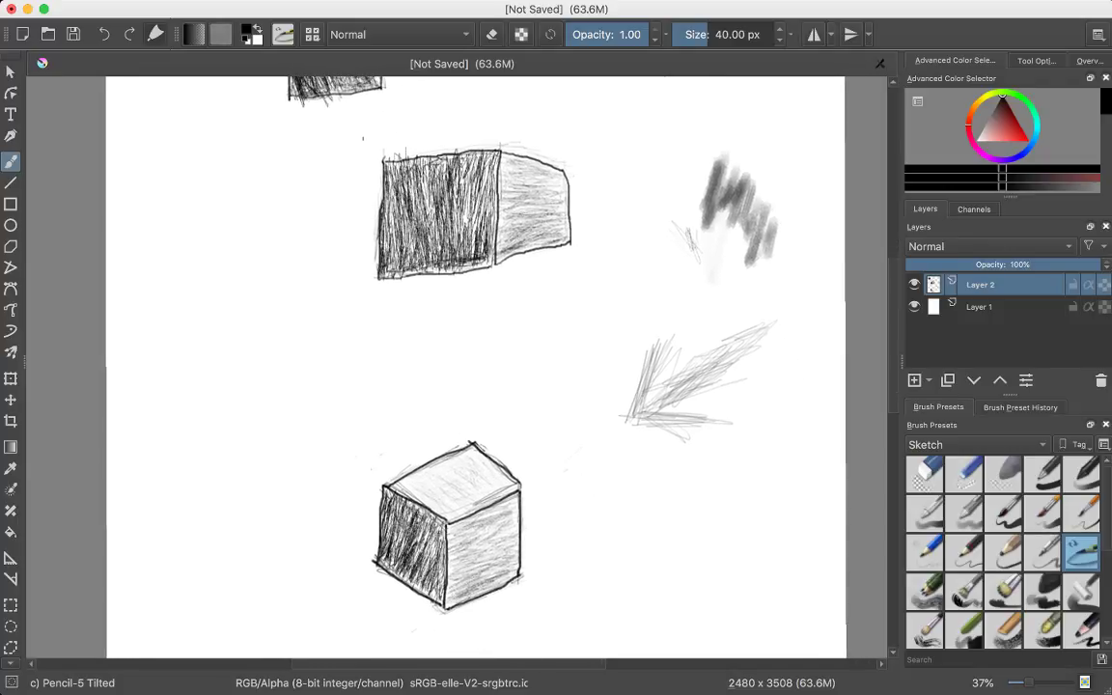